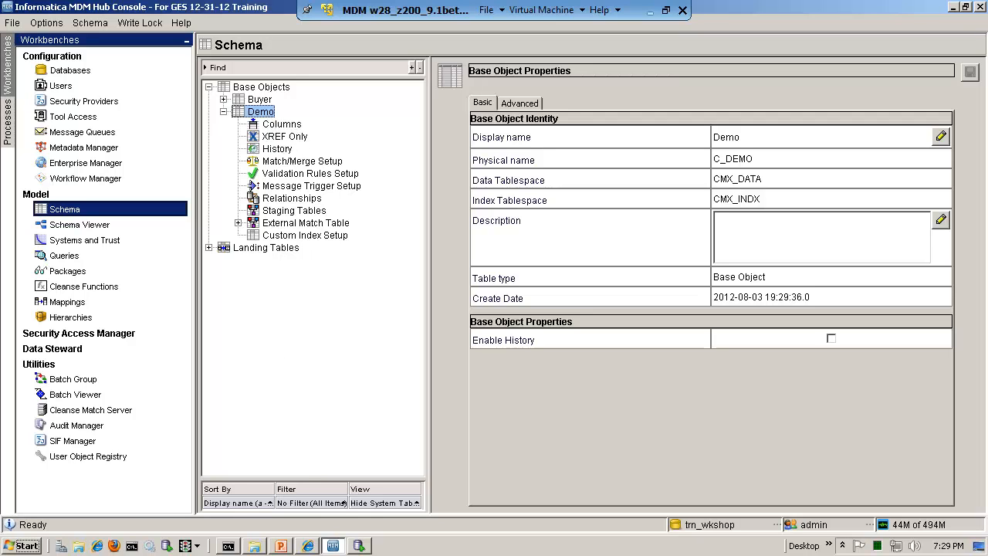
# Switch to Oracle SQL Developer, refresh the filtered tables of the trn_wkshop connection and expand their list.
pyautogui.click(360, 546)
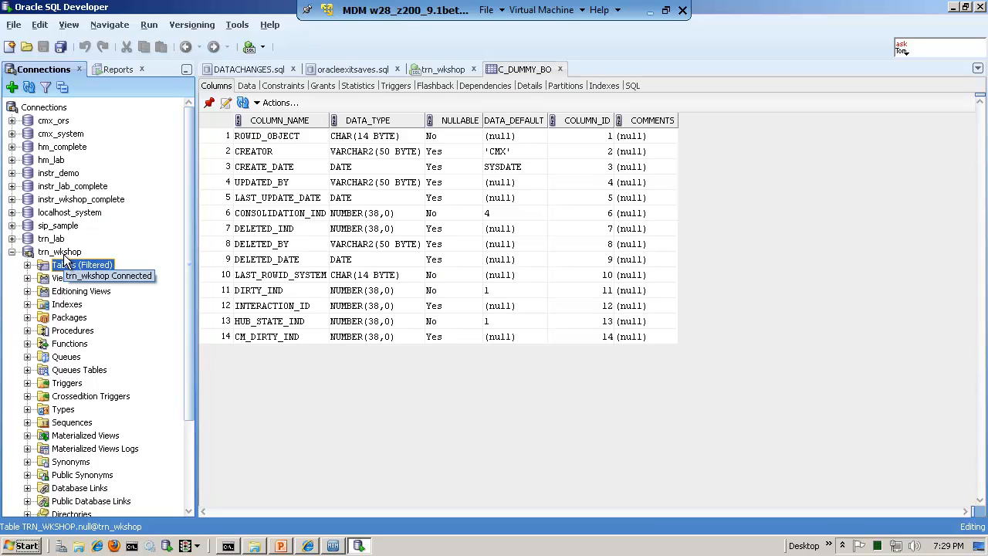
pyautogui.click(7, 254)
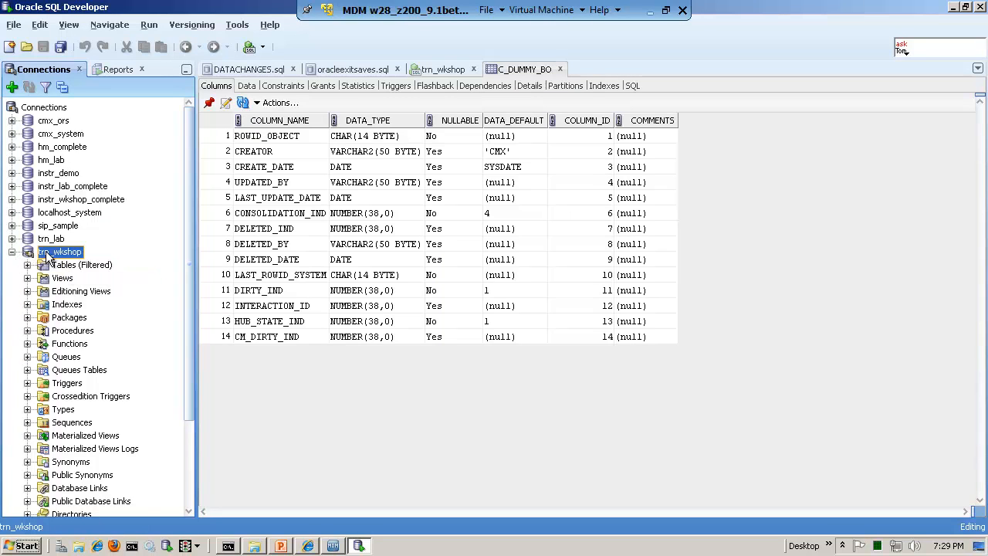
pyautogui.click(71, 266)
pyautogui.rightClick(71, 266)
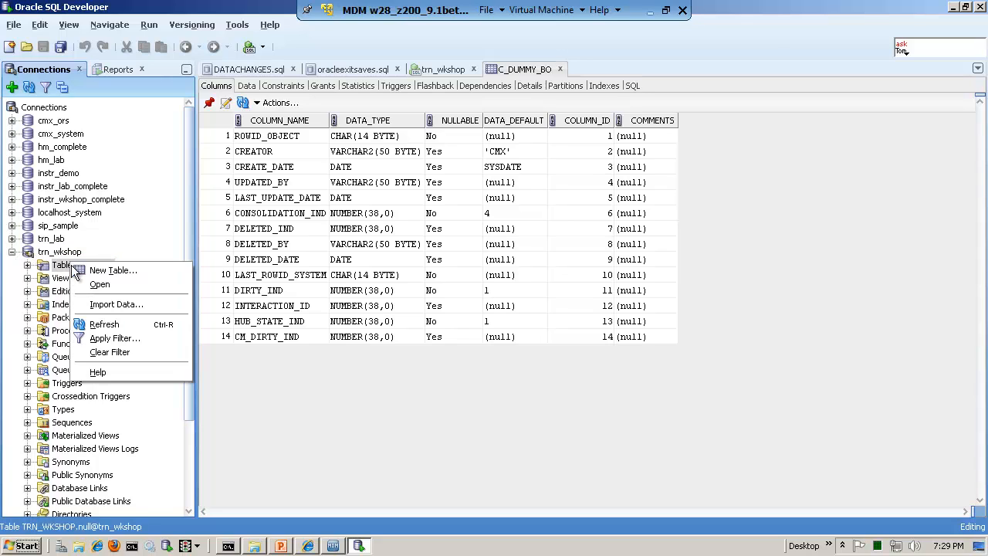
pyautogui.click(107, 324)
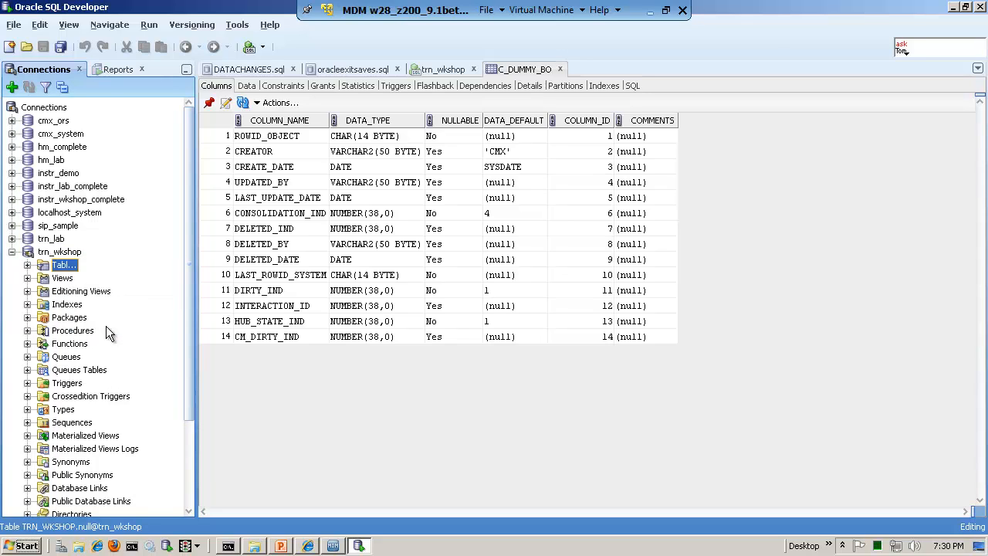
pyautogui.click(27, 266)
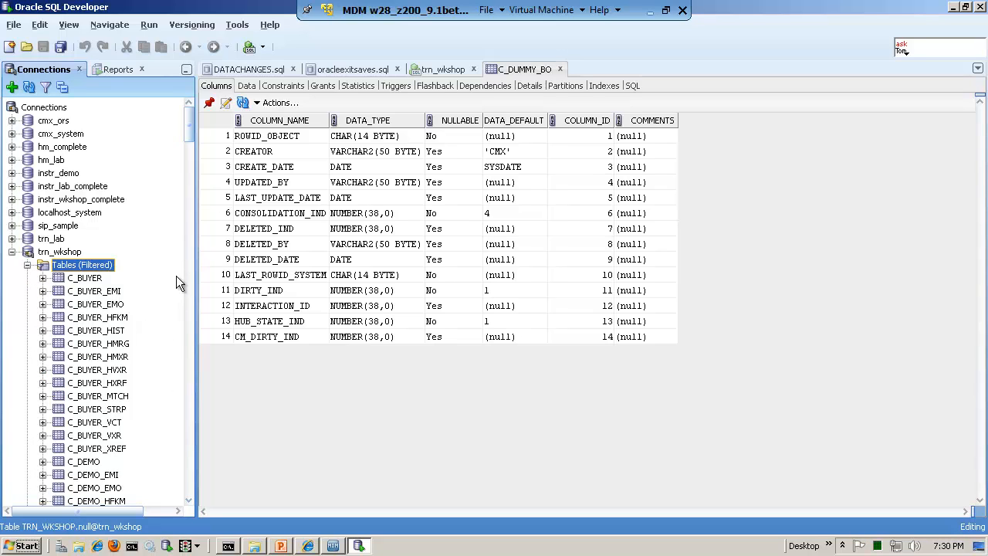
# Examine the column definitions of the C_DEMO, C_DEMO_EMI, C_DEMO_EMO, C_DEMO_MTCH and C_DEMO_STRP tables in turn.
pyautogui.click(189, 501)
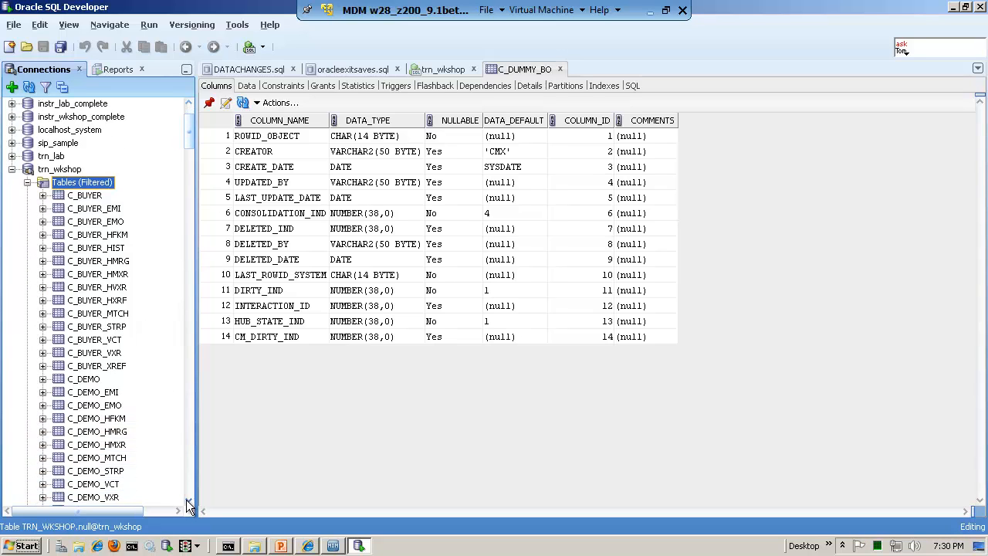
pyautogui.click(85, 327)
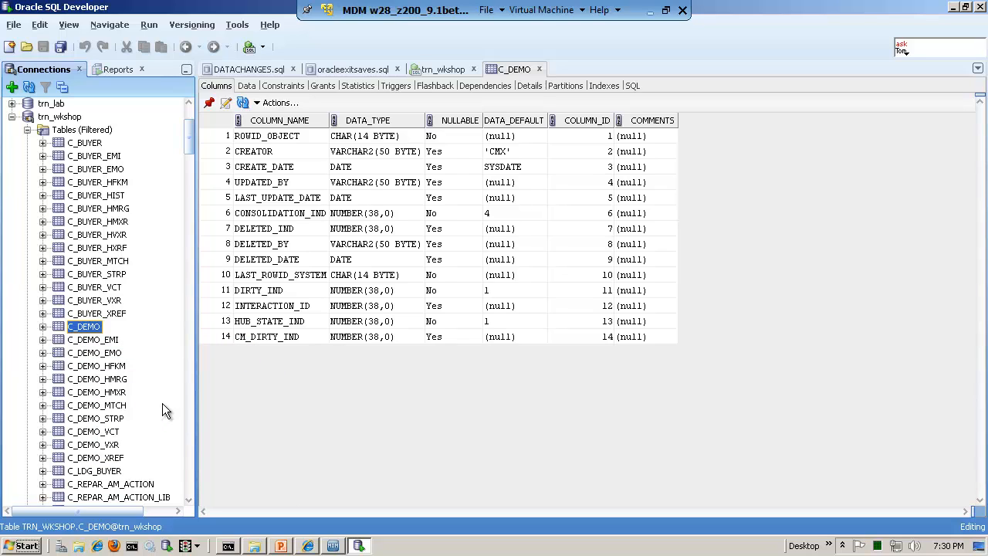
pyautogui.click(112, 344)
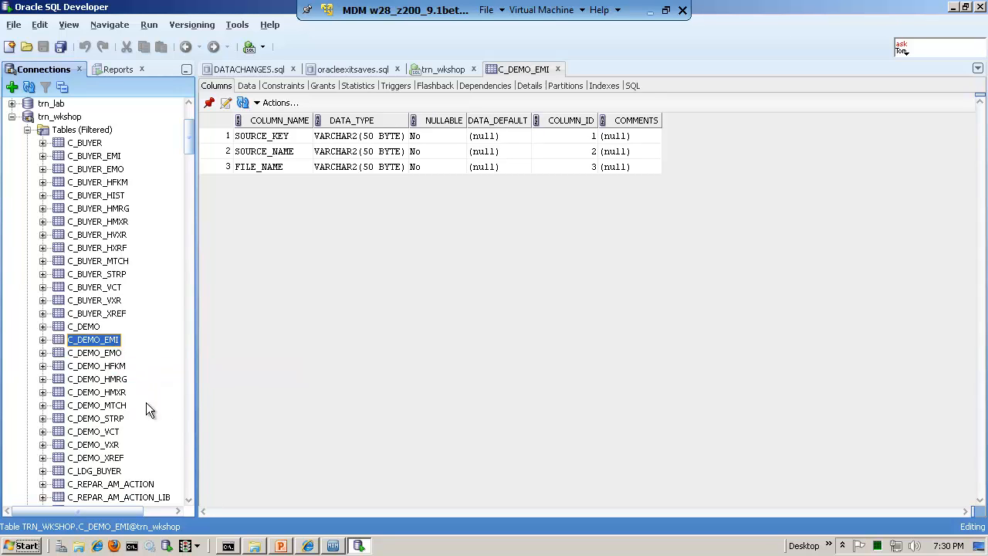
pyautogui.click(114, 355)
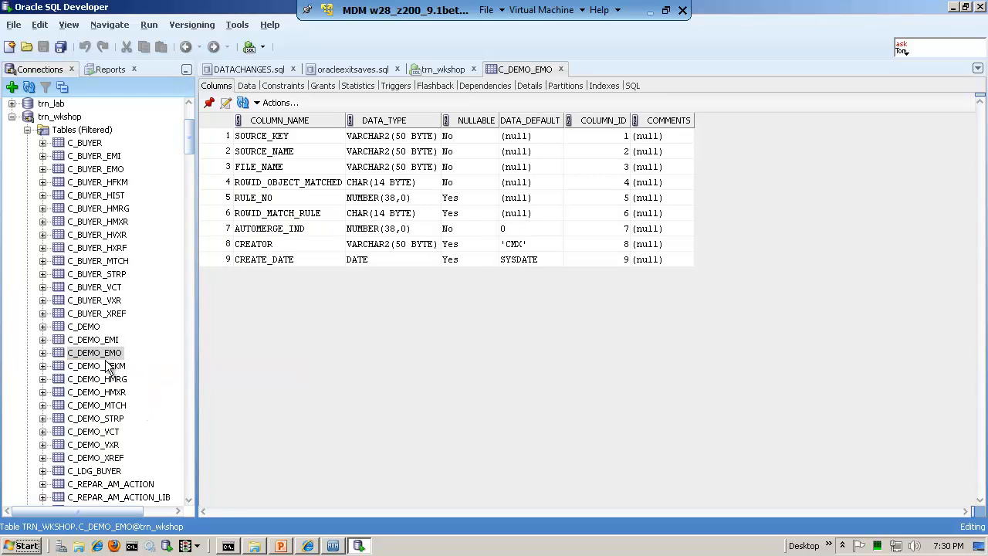
pyautogui.click(112, 410)
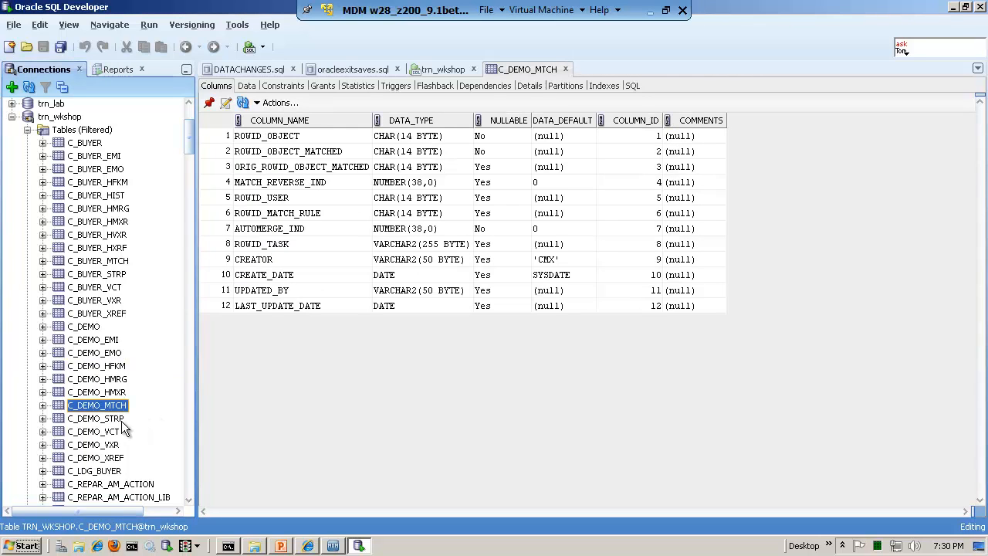
pyautogui.click(122, 421)
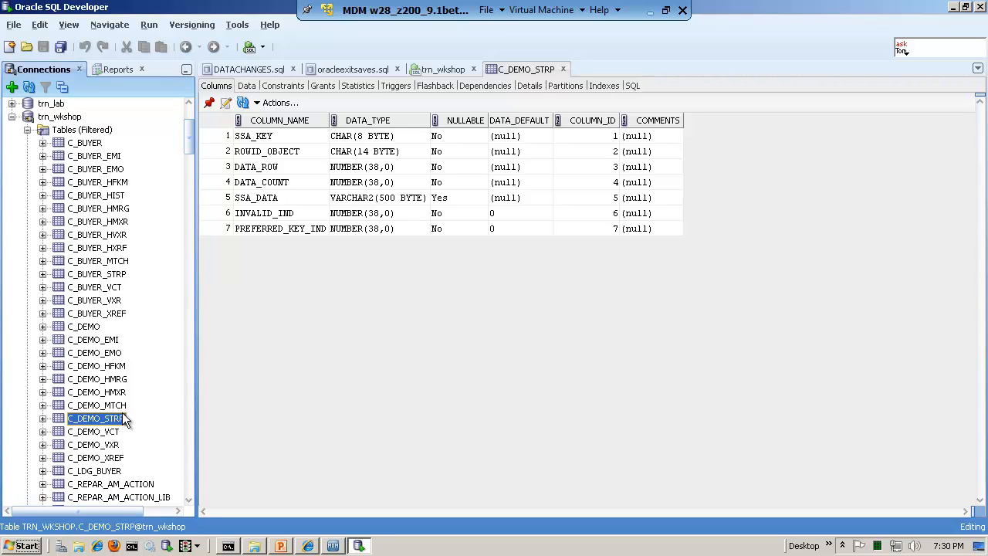
# Reopen the C_DEMO_EMI table and inspect its SOURCE_NAME, FILE_NAME and SOURCE_KEY columns.
pyautogui.click(105, 342)
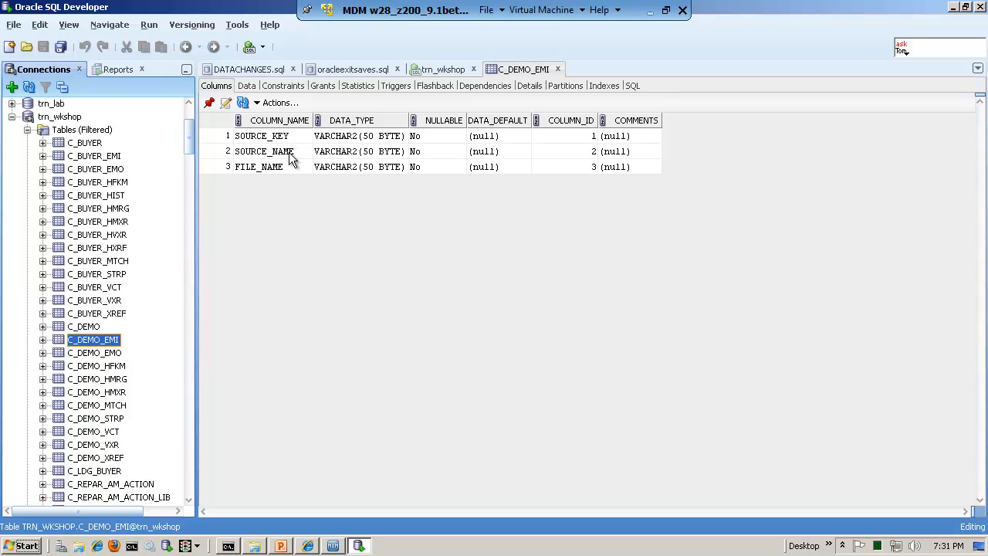
pyautogui.click(290, 152)
pyautogui.click(278, 166)
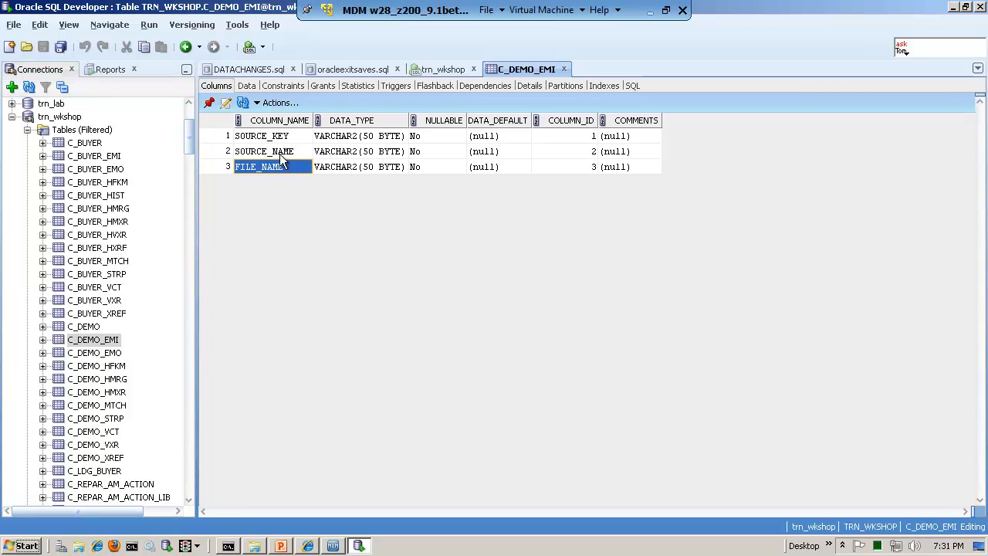
pyautogui.click(281, 139)
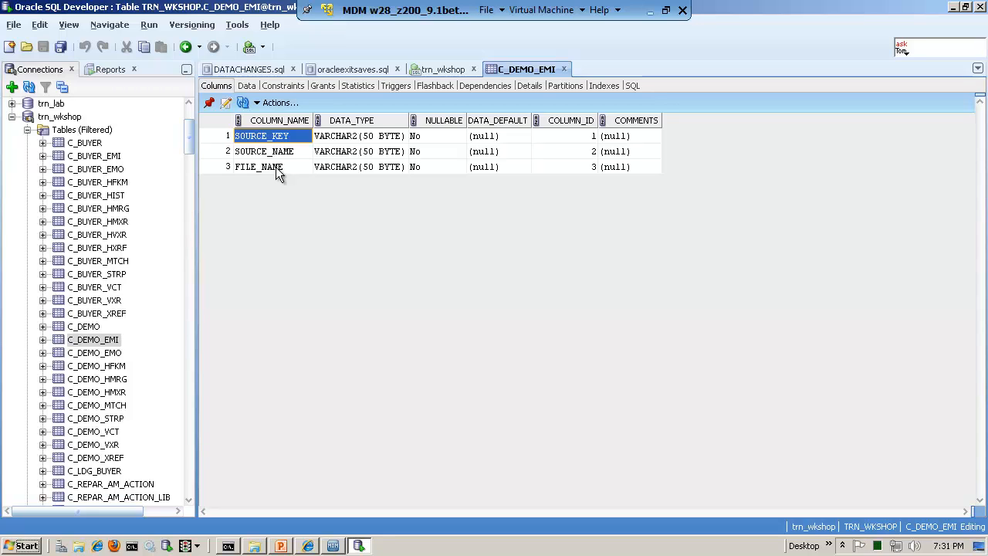
# Open the C_DEMO_EMO table and inspect its SOURCE_NAME, FILE_NAME and ROWID_OBJECT_MATCHED columns.
pyautogui.click(116, 355)
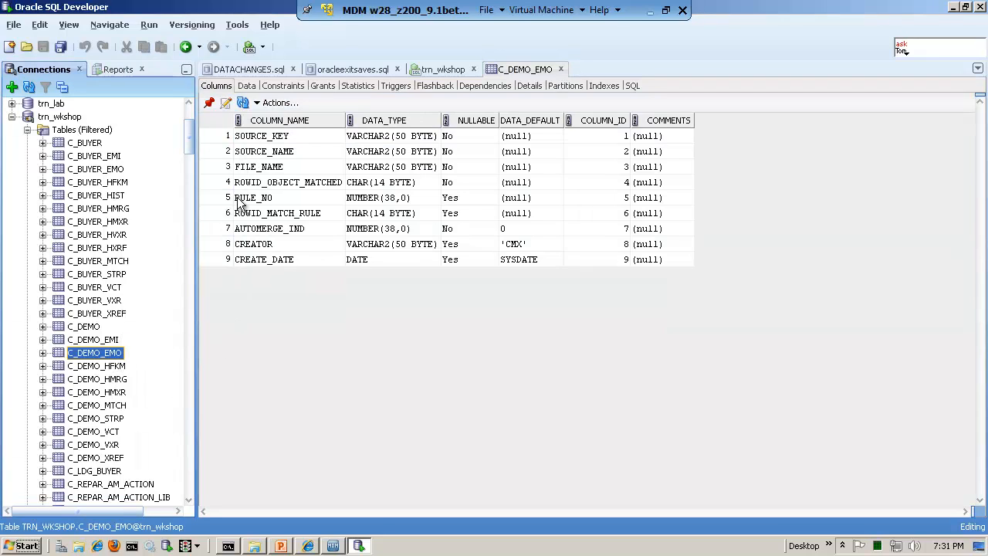
pyautogui.click(275, 151)
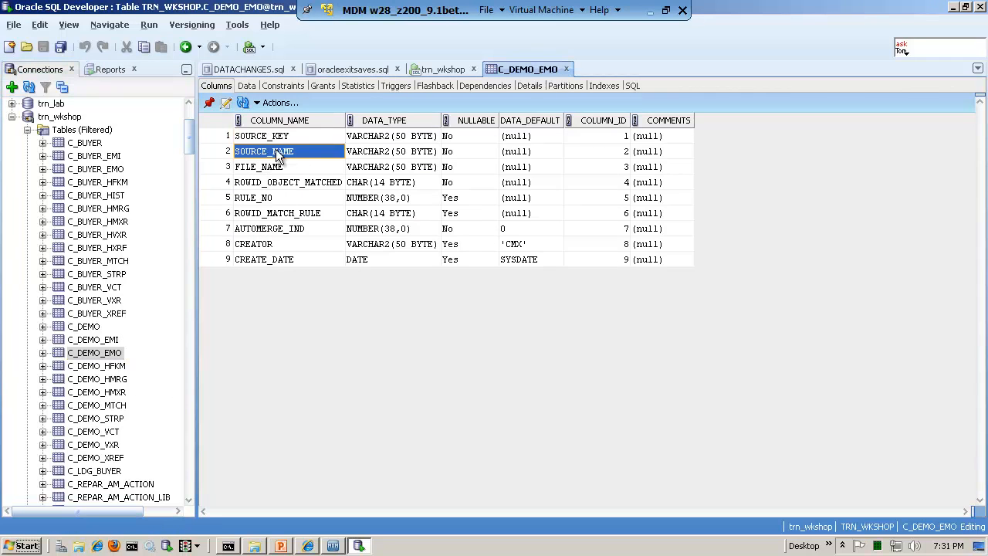
pyautogui.click(279, 171)
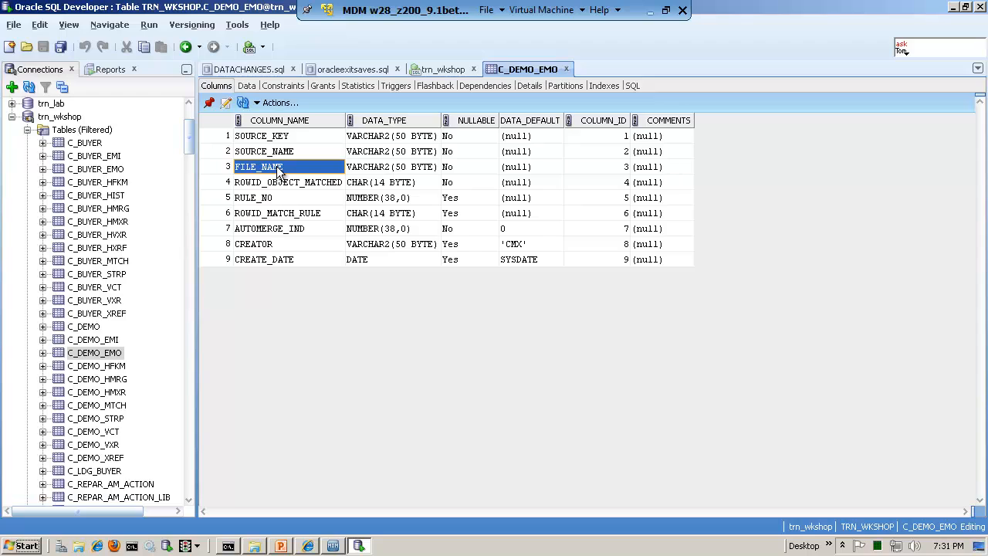
pyautogui.click(266, 181)
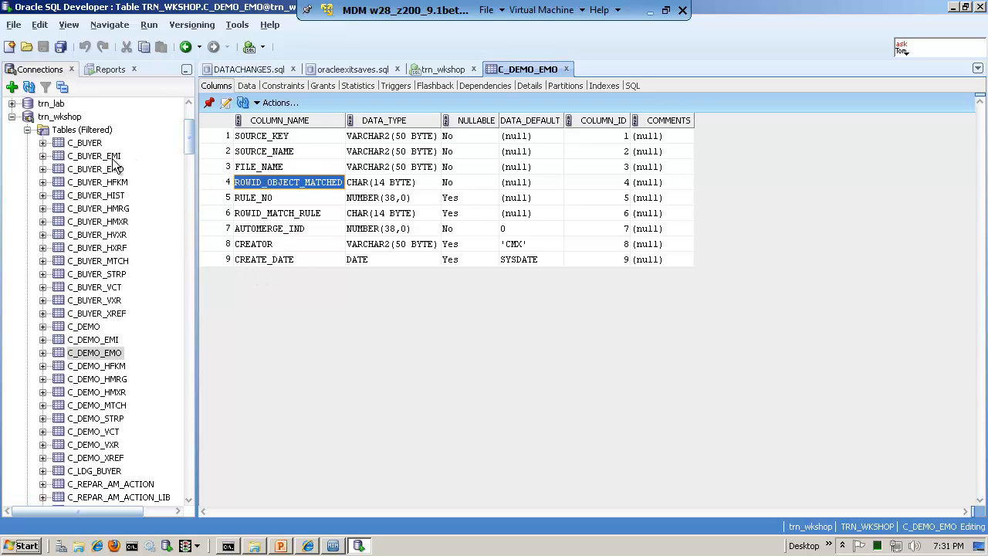
# Switch to the Informatica MDM Hub Console, collapse the Demo base object and display the Buyer base object's columns.
pyautogui.click(337, 546)
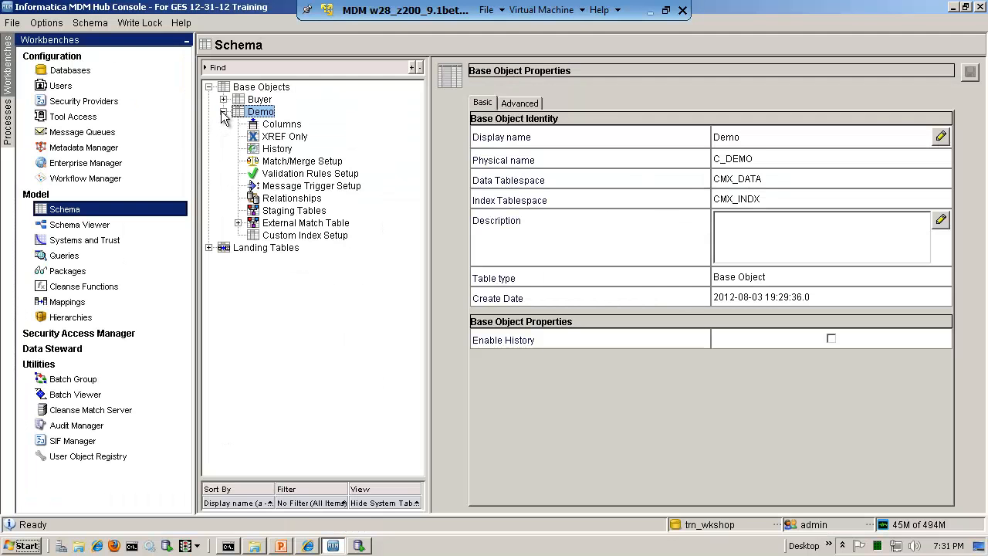
pyautogui.click(224, 112)
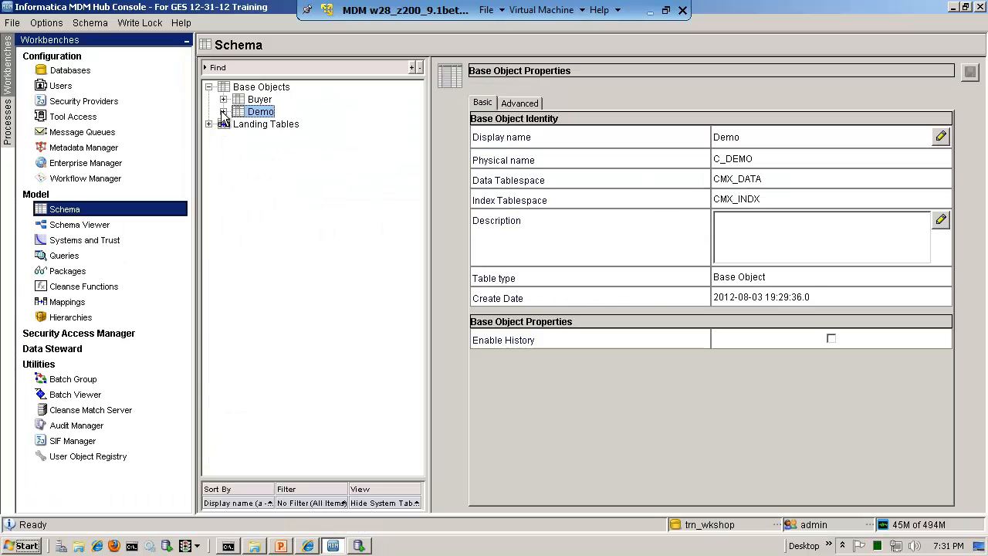
pyautogui.click(259, 101)
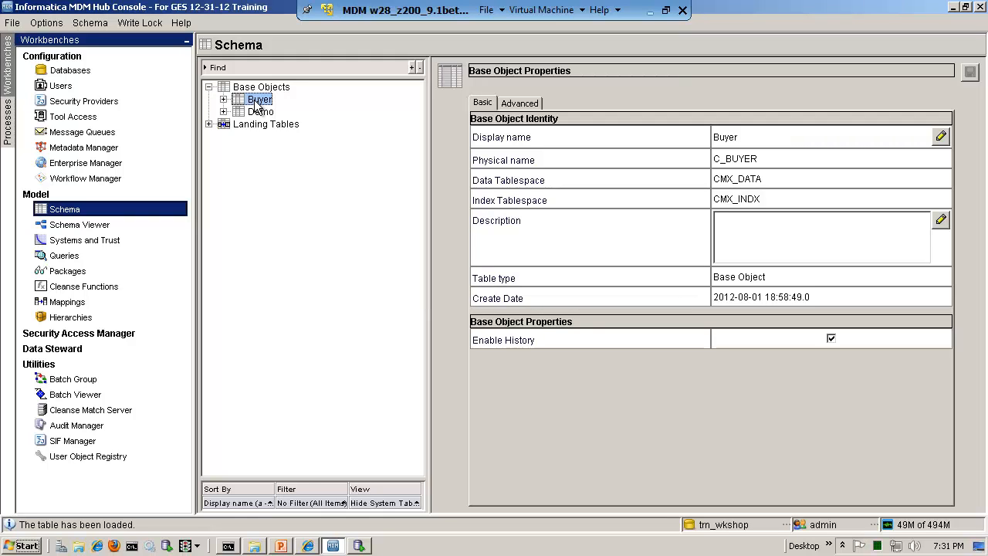
pyautogui.click(223, 100)
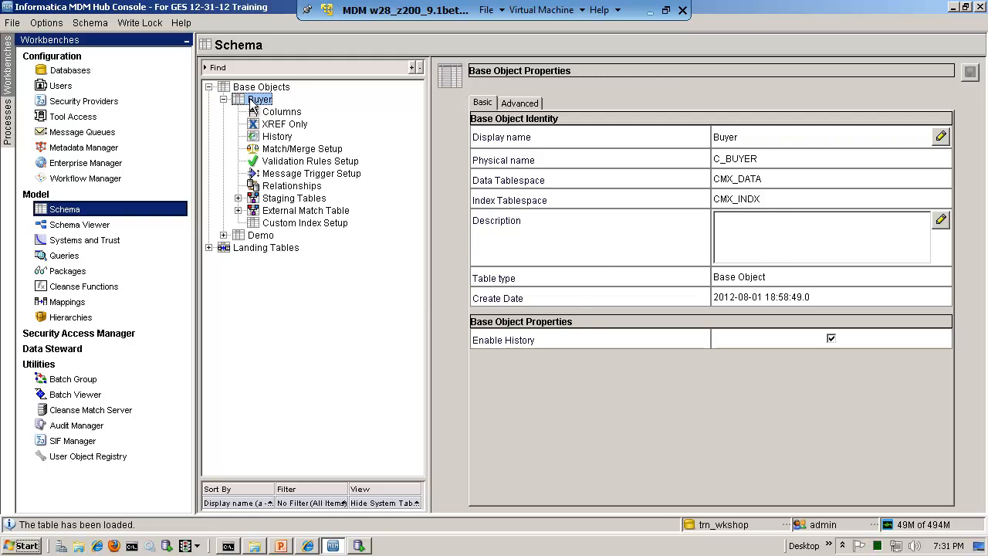
pyautogui.click(272, 116)
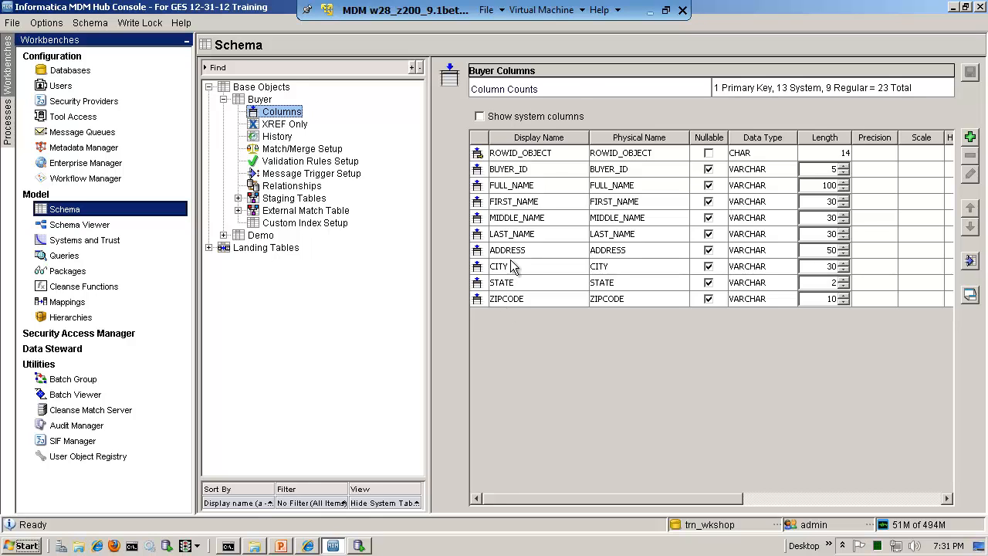
# Review the Buyer match/merge setup: properties, paths, match columns and the FULLNAME rule in match rule set W1.
pyautogui.click(308, 150)
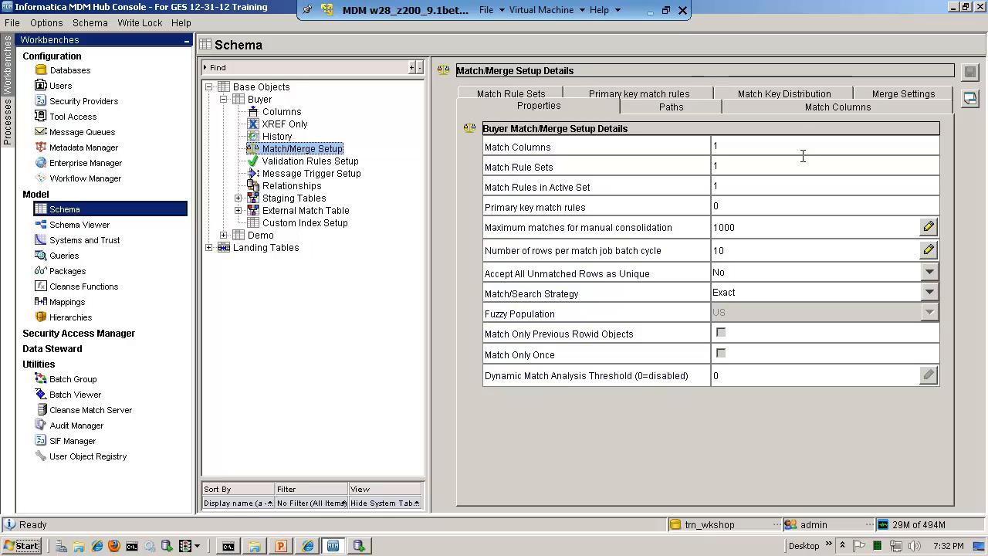
pyautogui.click(676, 110)
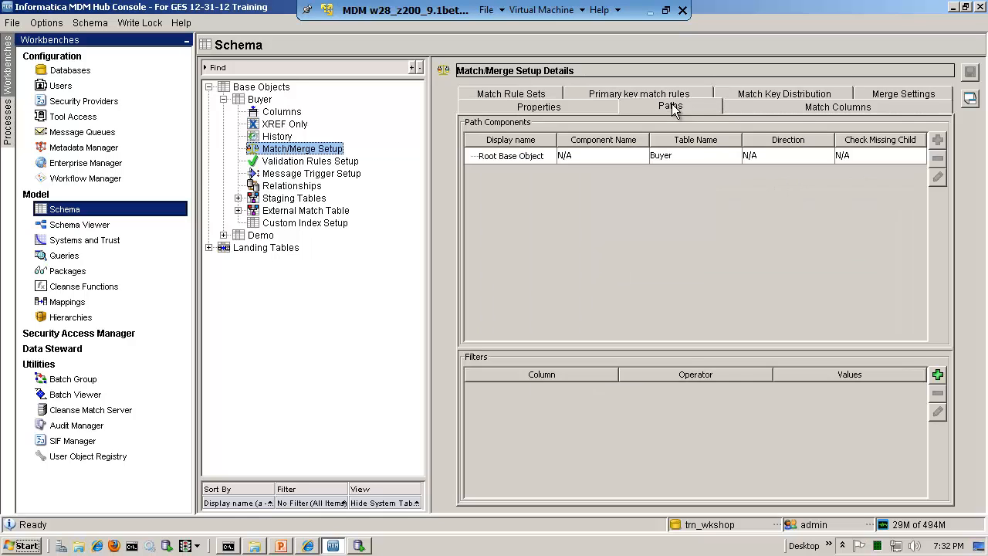
pyautogui.click(786, 110)
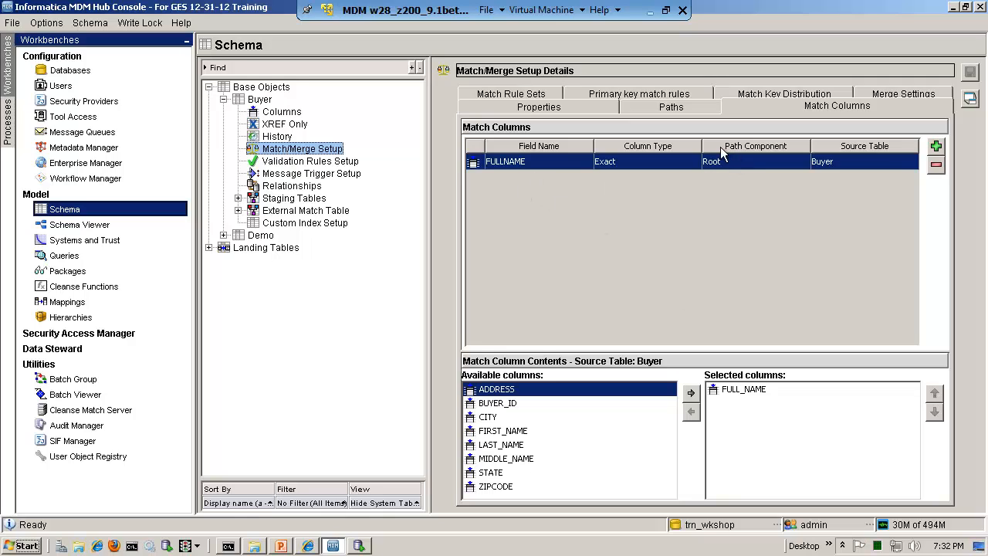
pyautogui.click(531, 93)
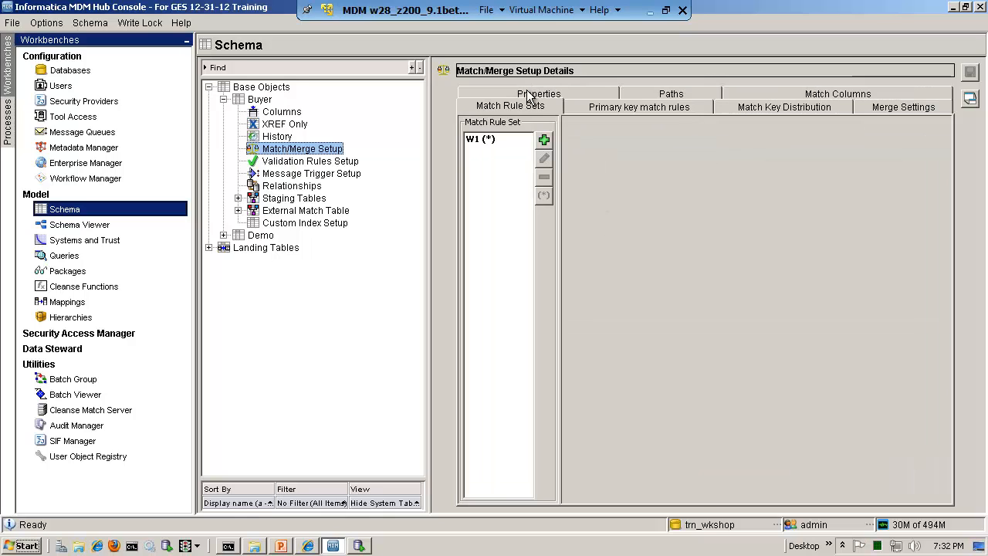
pyautogui.click(486, 150)
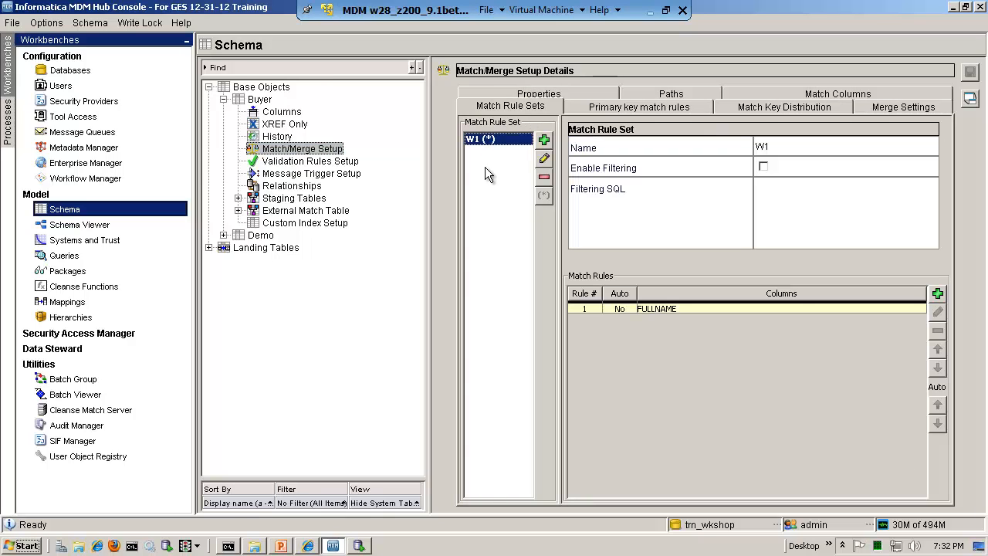
pyautogui.click(657, 308)
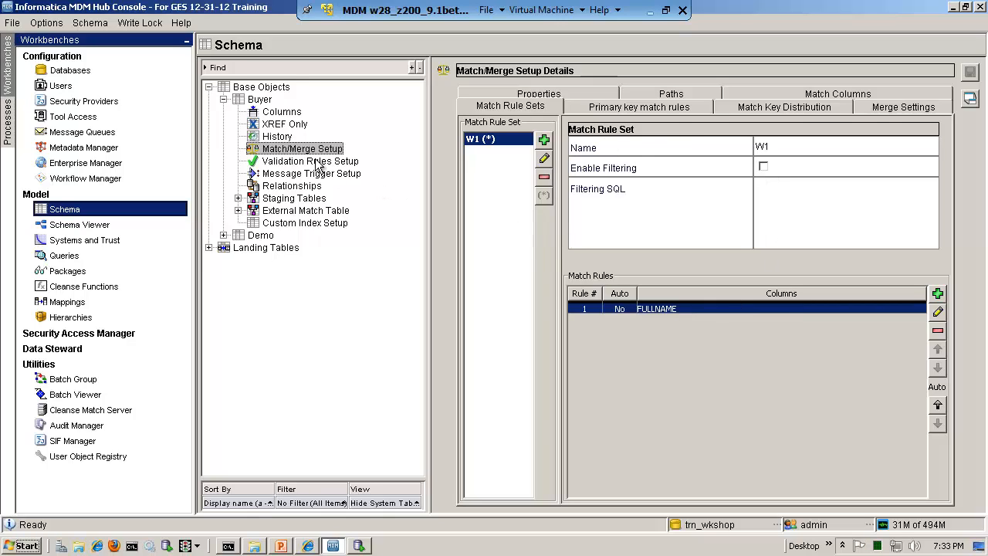
# Display the properties and columns of Buyer's STG_BUYER staging table.
pyautogui.click(305, 201)
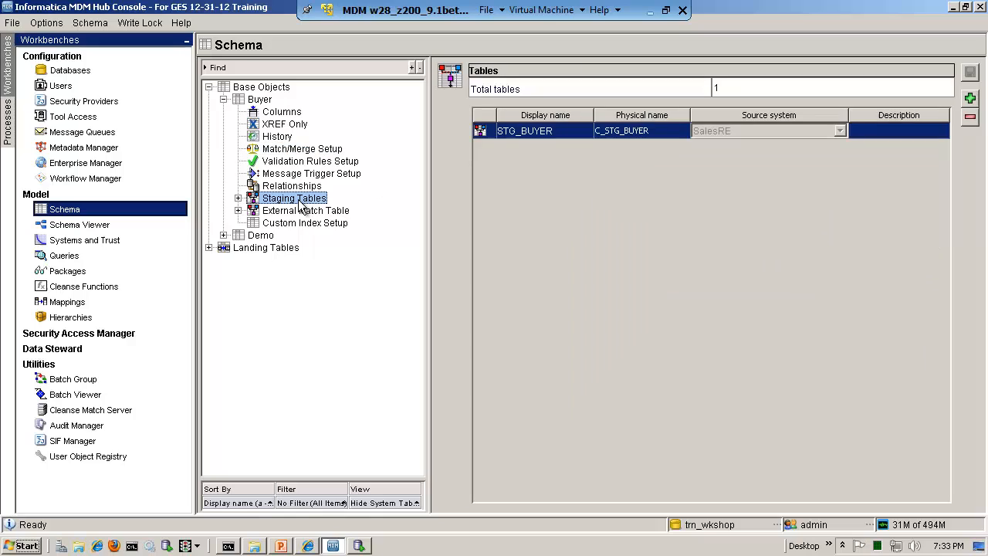
pyautogui.click(237, 198)
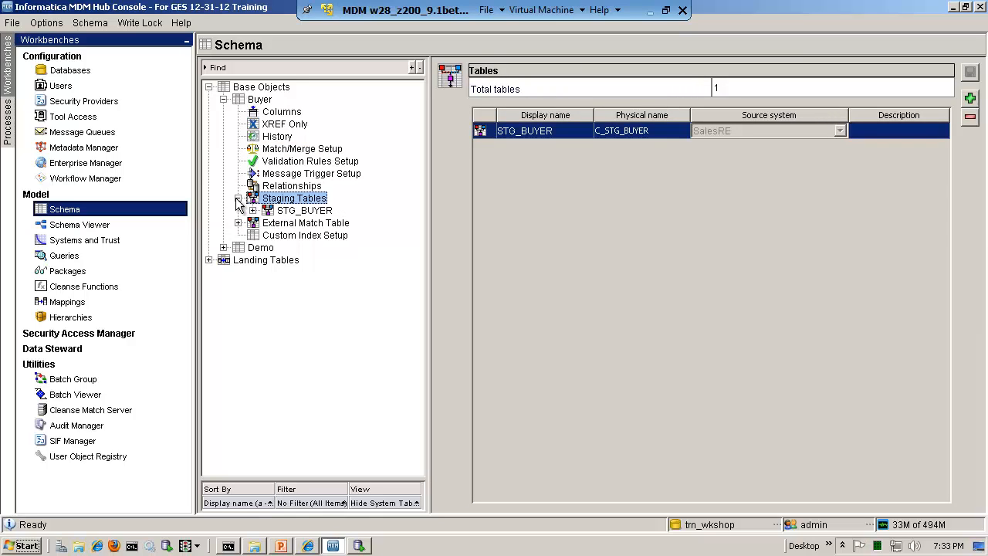
pyautogui.click(306, 211)
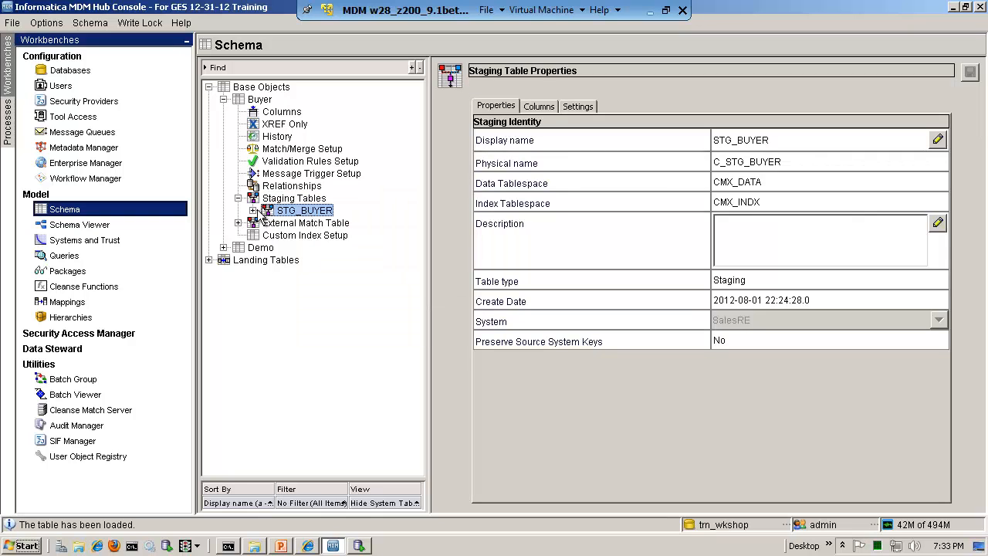
pyautogui.click(253, 211)
pyautogui.click(305, 223)
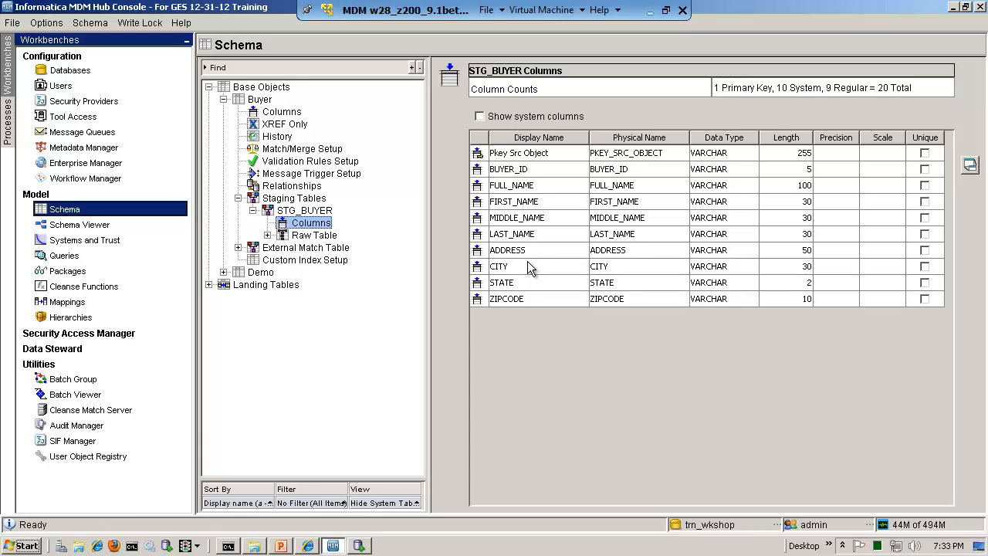
# Display the identity details and columns of the LDG_BUYER landing table.
pyautogui.click(209, 284)
pyautogui.click(266, 297)
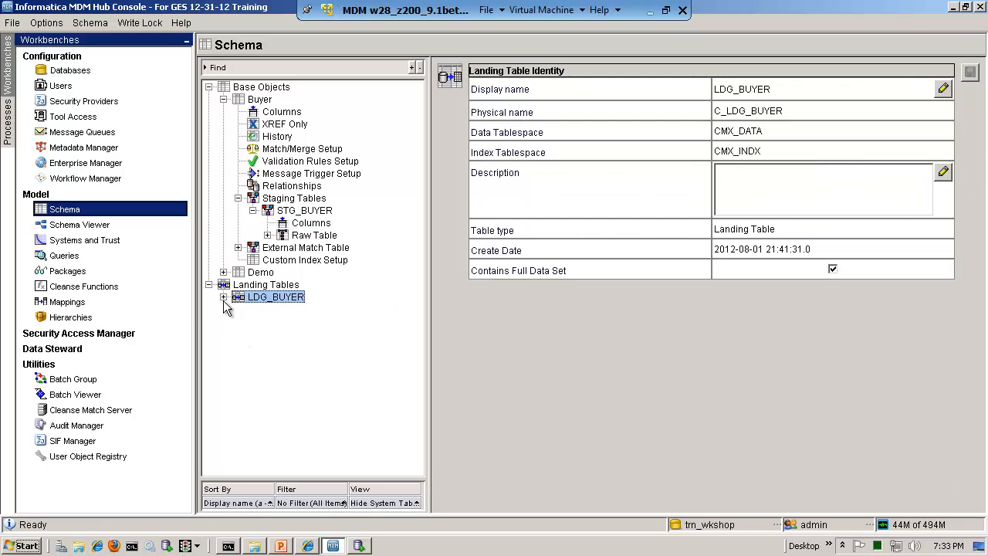
pyautogui.click(223, 298)
pyautogui.click(278, 312)
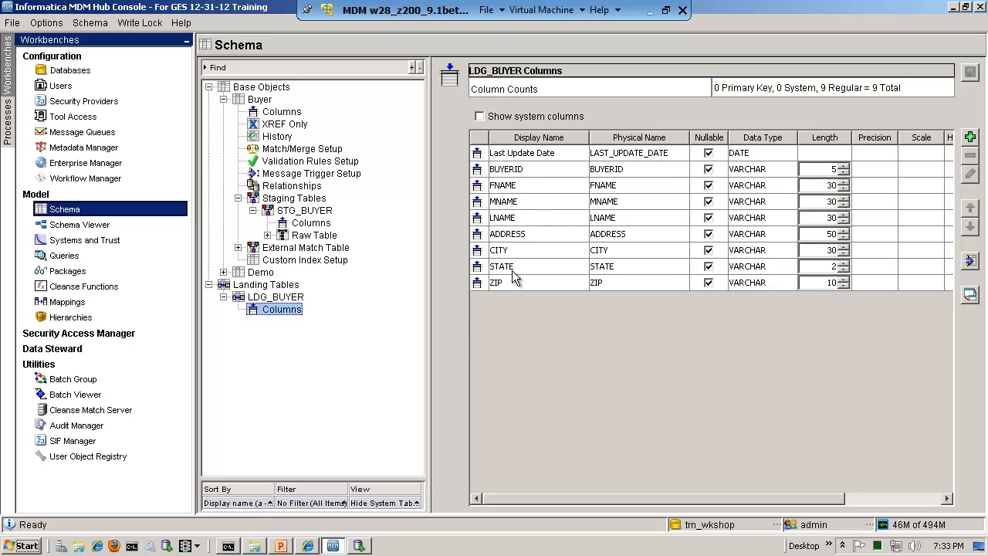
# Display the Stage_Buyer_from_Sales mapping and view its full diagram from LDG_BUYER to STG_BUYER.
pyautogui.click(86, 302)
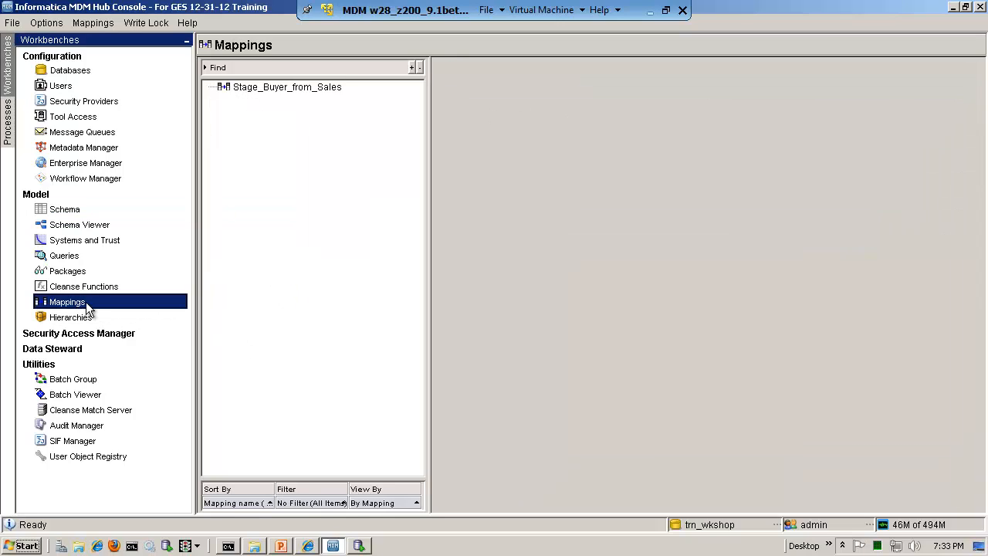
pyautogui.click(254, 89)
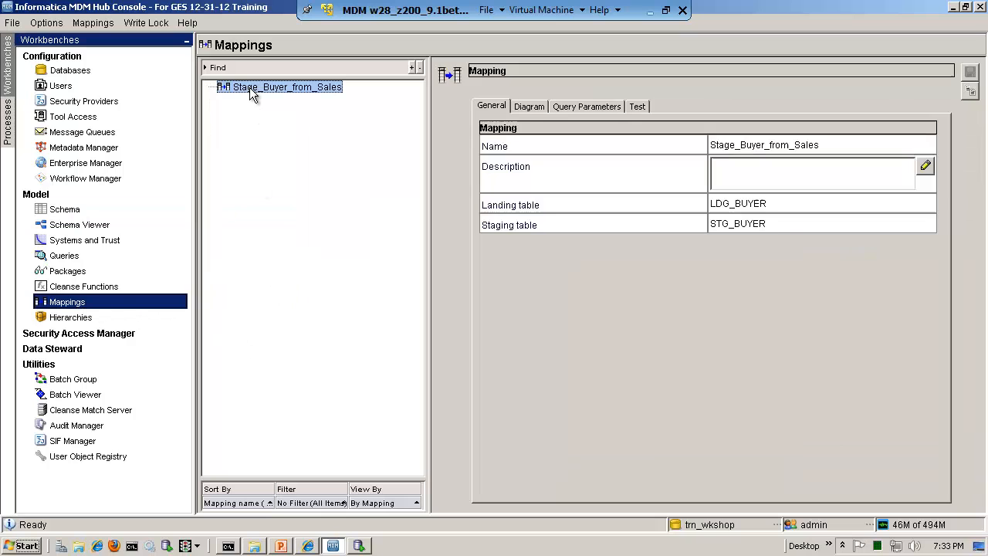
pyautogui.click(530, 106)
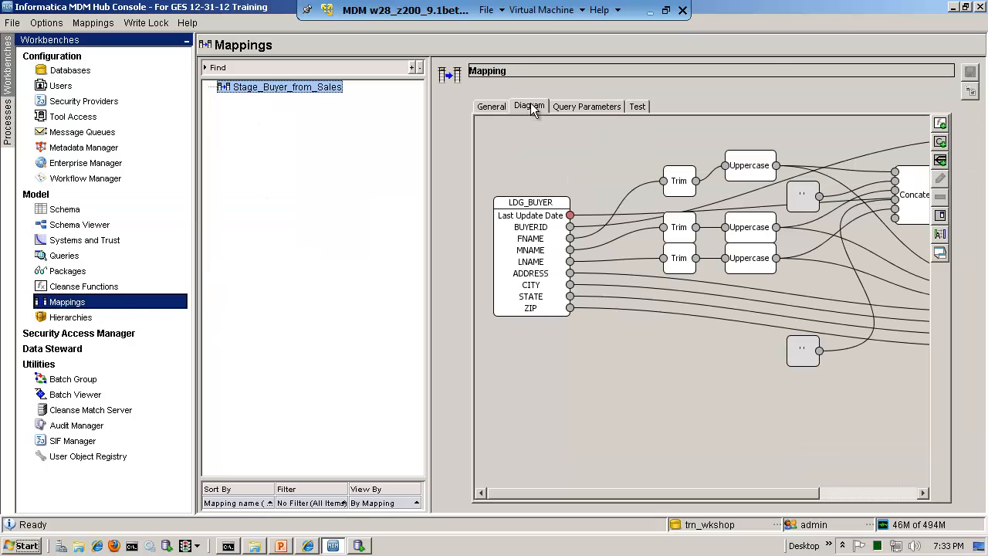
pyautogui.click(941, 254)
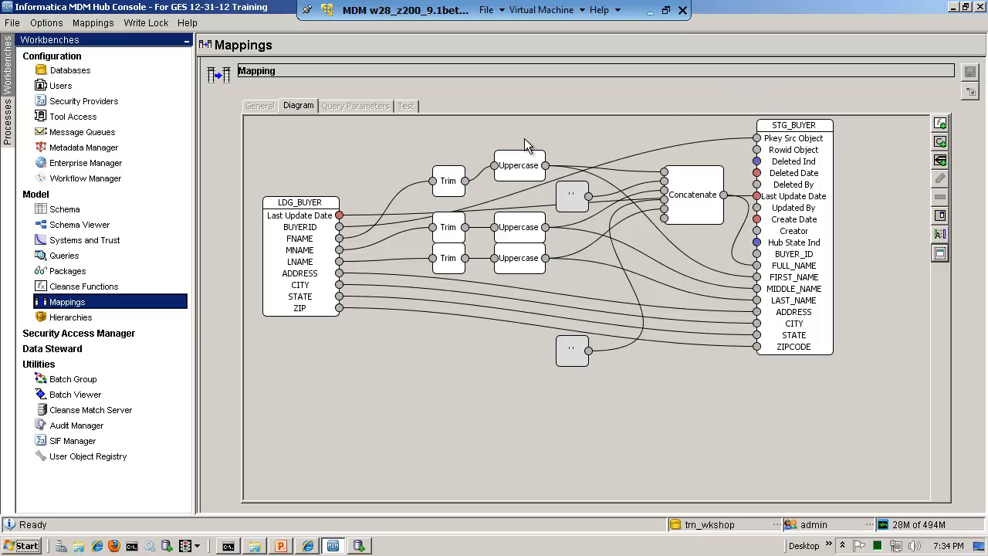
# Return to the Schema tool, switch to Oracle SQL Developer and display the columns of the C_BUYER table.
pyautogui.click(65, 209)
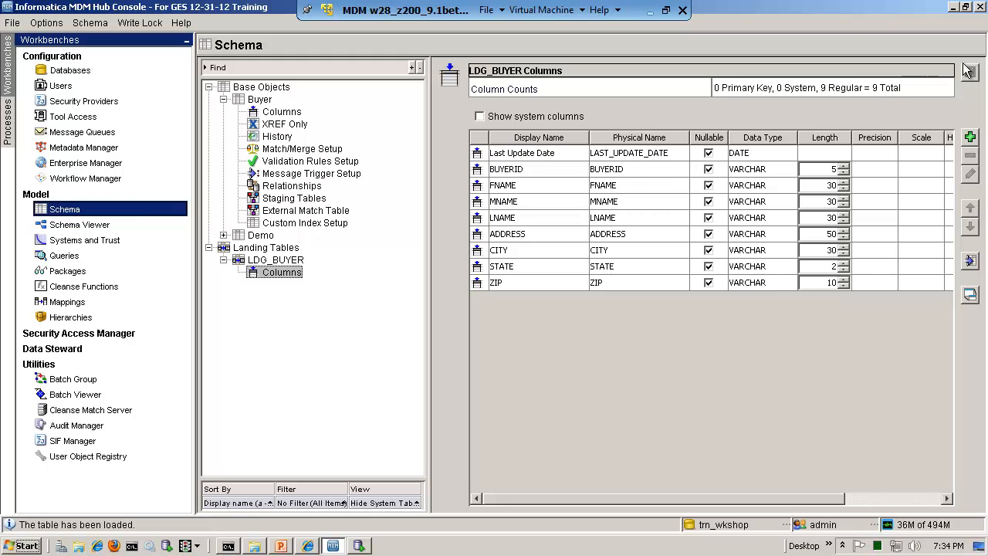
pyautogui.click(954, 6)
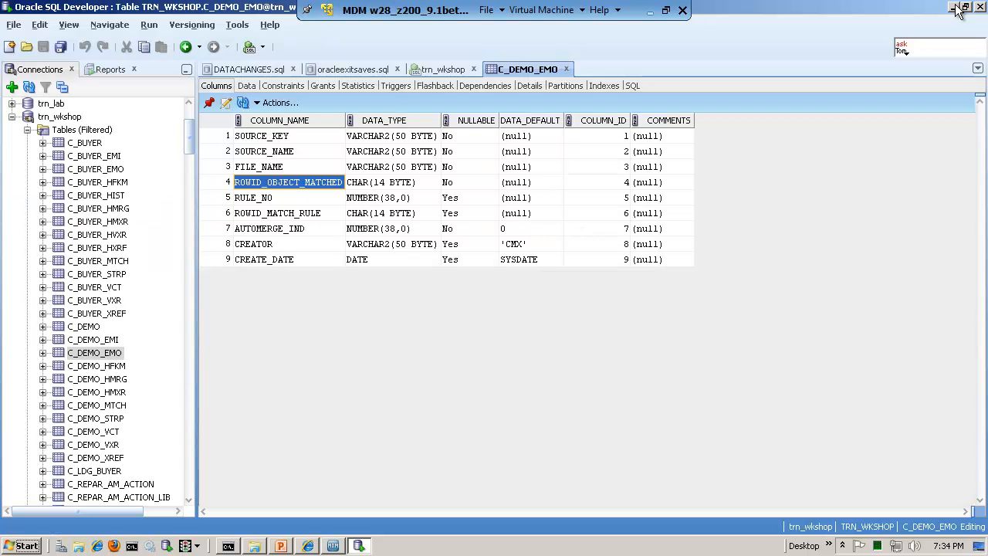
pyautogui.click(90, 145)
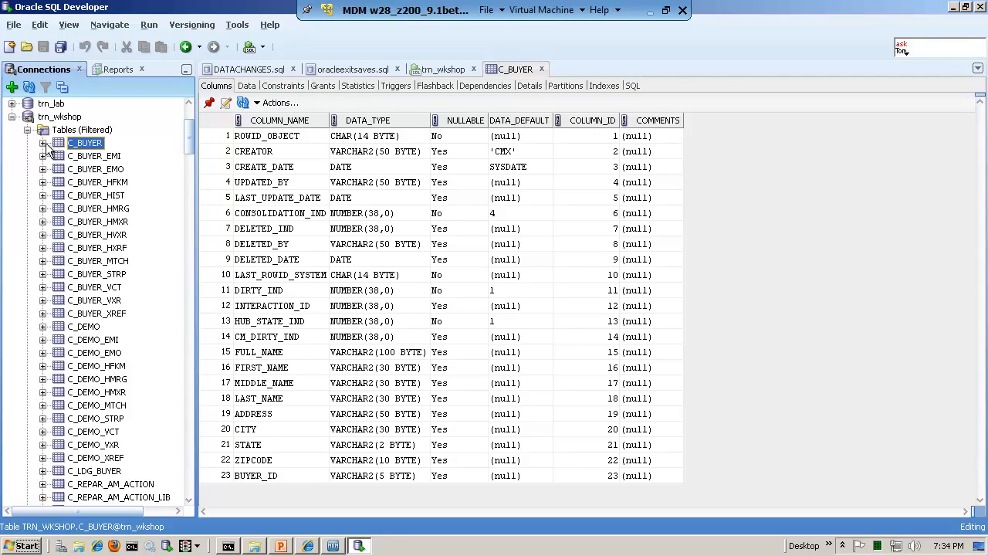
# Examine the DATACHANGES.sql script's C_LDG_BUYER delete statement and its first buyer insert.
pyautogui.click(251, 71)
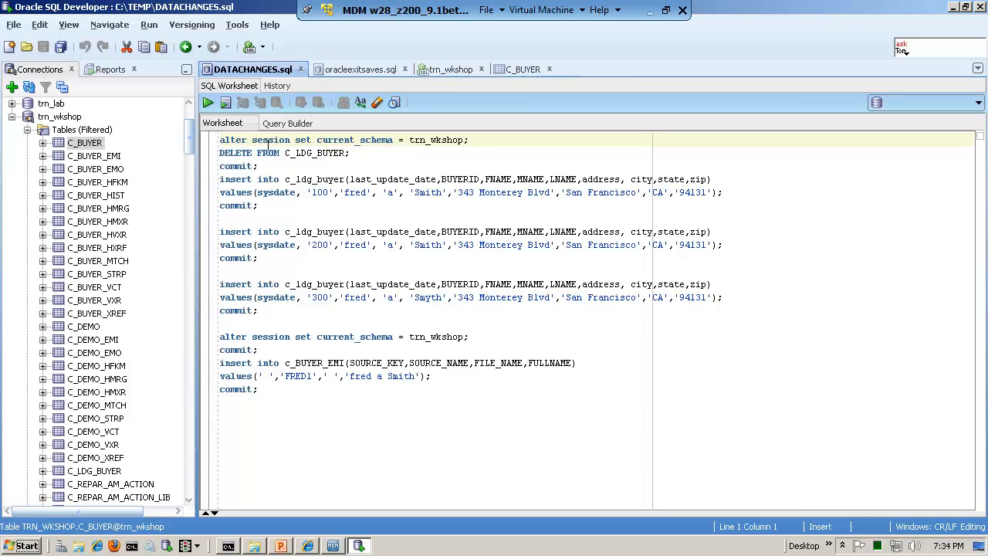
pyautogui.moveTo(221, 141); pyautogui.dragTo(293, 408)
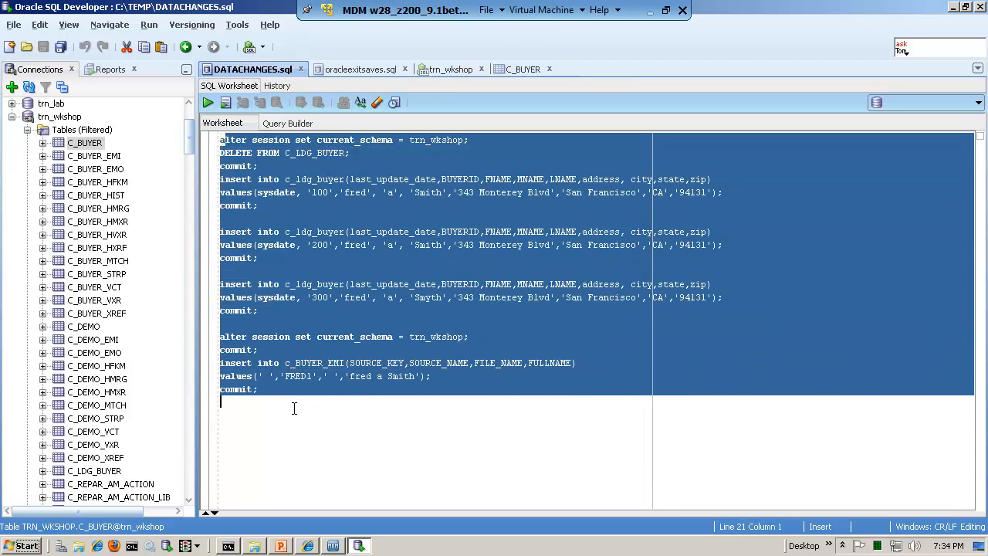
pyautogui.click(282, 287)
pyautogui.moveTo(220, 153); pyautogui.dragTo(340, 155)
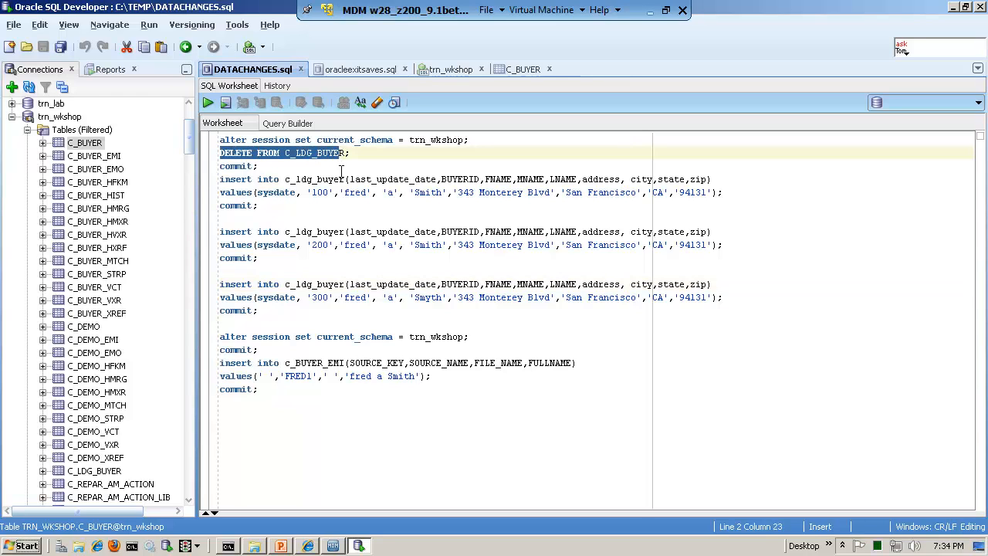
pyautogui.moveTo(221, 180); pyautogui.dragTo(341, 202)
pyautogui.click(351, 202)
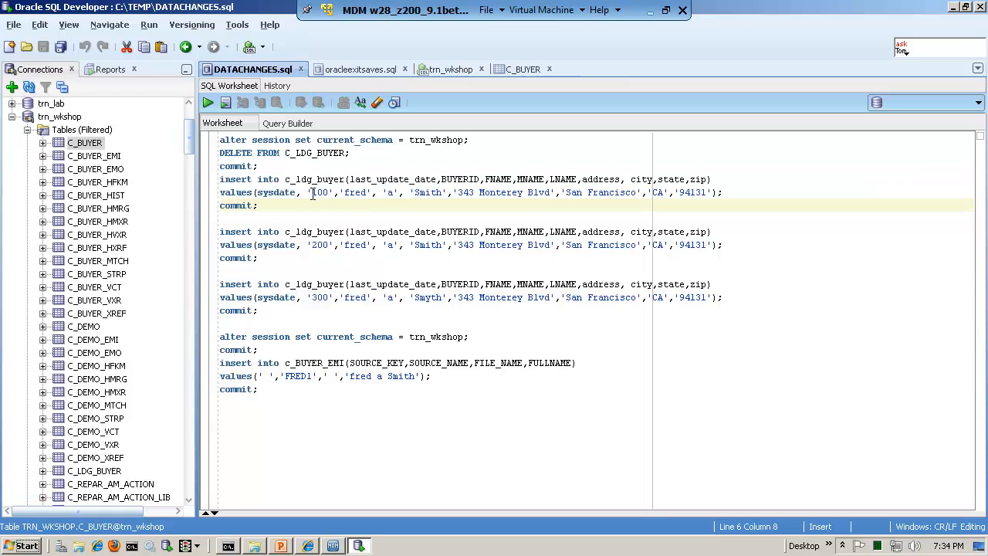
# Compare the name values in the three c_ldg_buyer inserts for buyers 100, 200 and 300, and highlight the landing table statements.
pyautogui.click(351, 193)
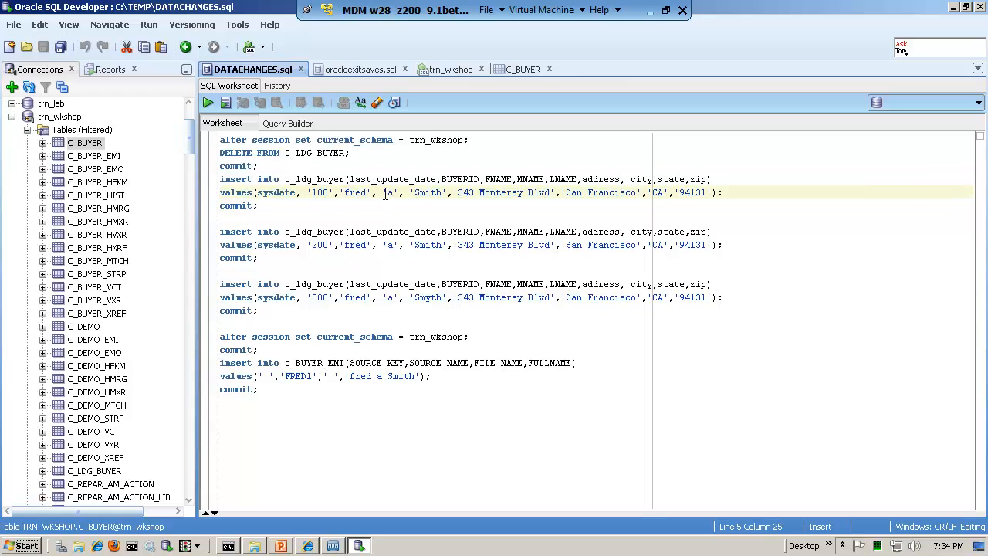
pyautogui.click(431, 193)
pyautogui.moveTo(343, 193); pyautogui.dragTo(439, 193)
pyautogui.click(399, 244)
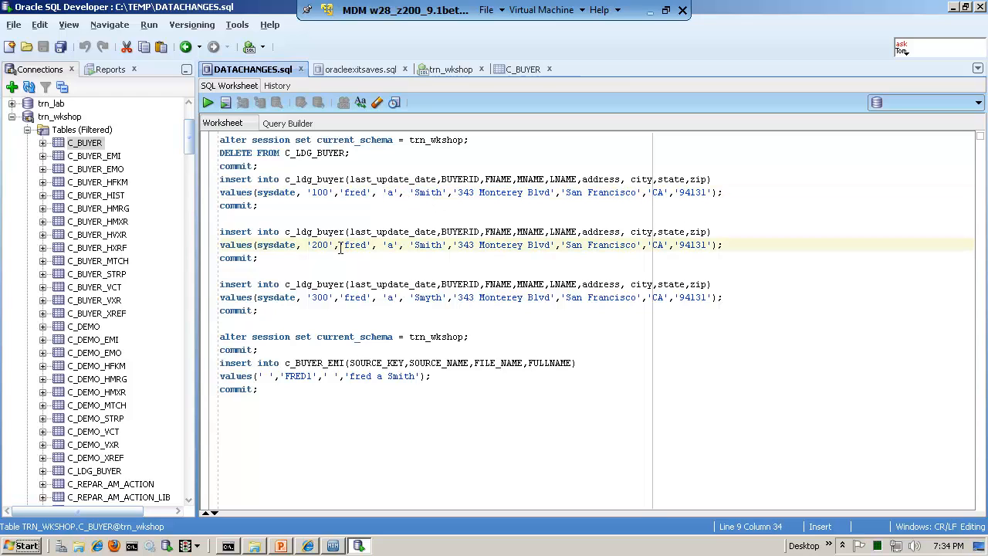
pyautogui.moveTo(352, 244); pyautogui.dragTo(428, 245)
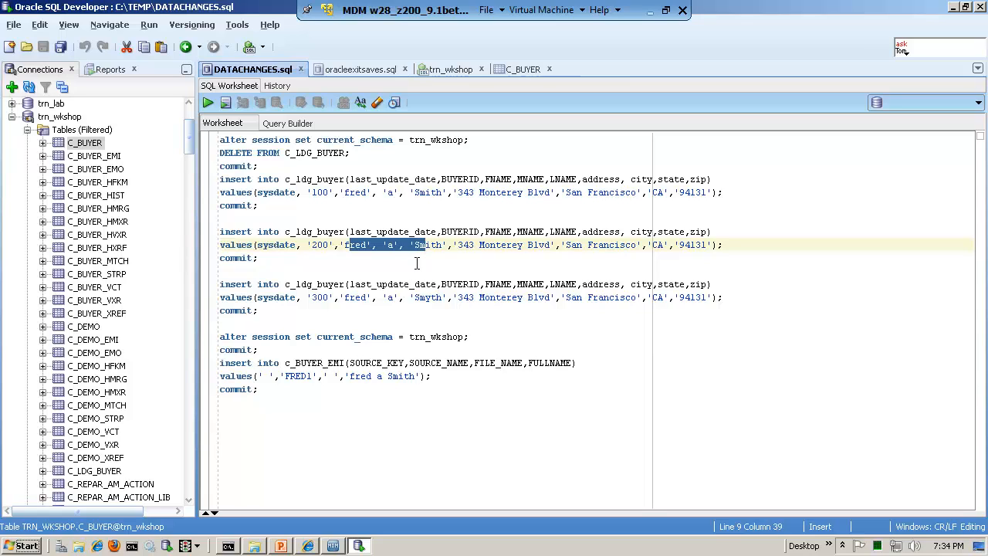
pyautogui.click(401, 271)
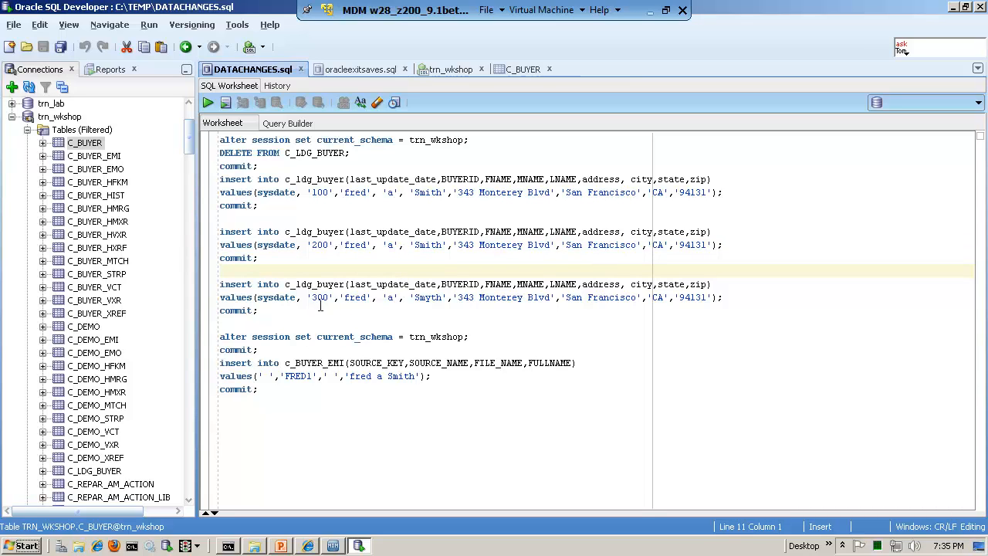
pyautogui.moveTo(318, 297); pyautogui.dragTo(406, 297)
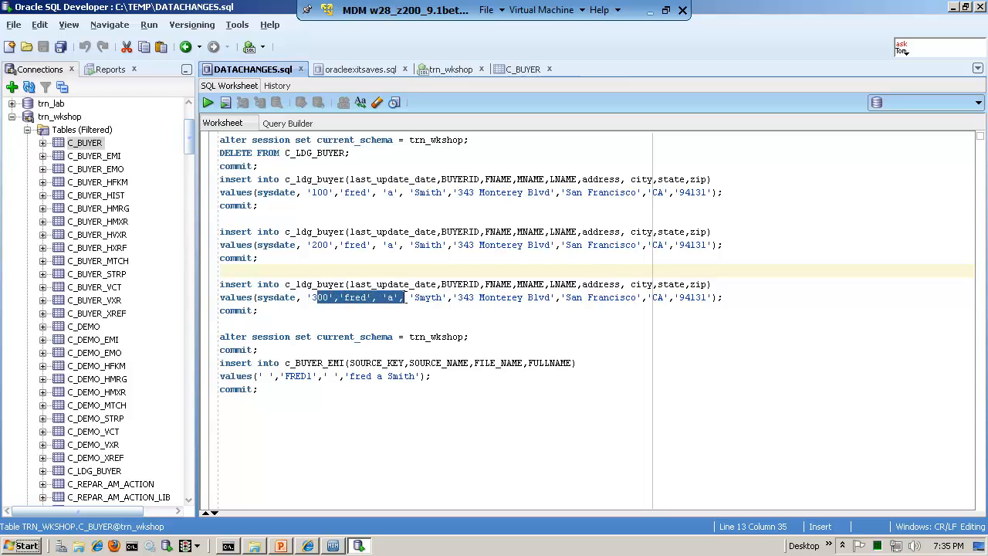
pyautogui.click(425, 297)
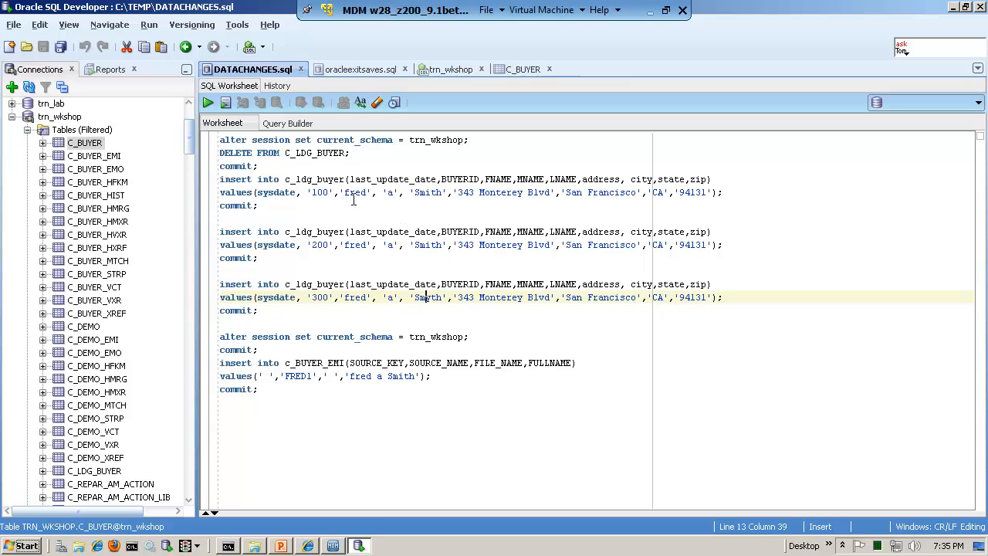
pyautogui.moveTo(222, 139); pyautogui.dragTo(286, 313)
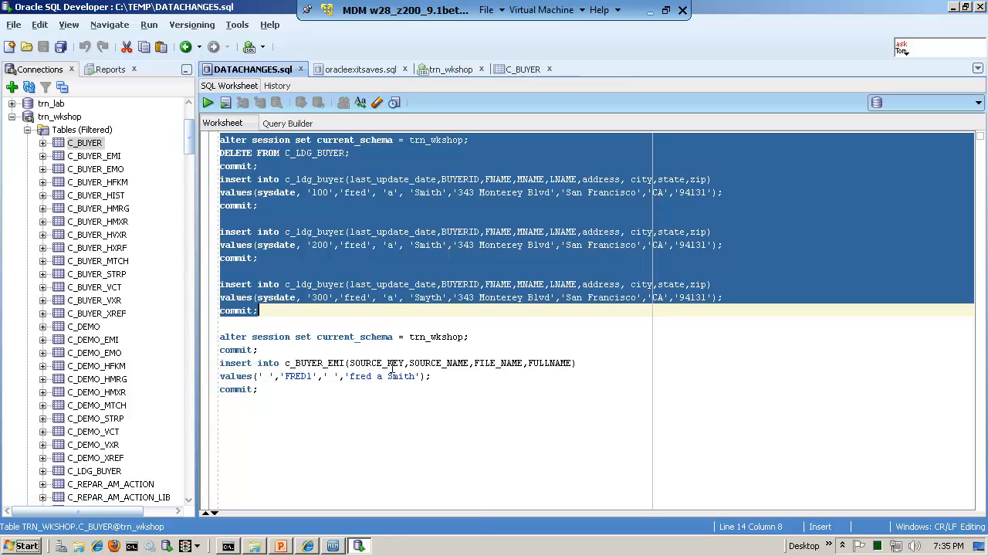
# Examine the columns of the C_BUYER_EMI external match input table and display its data.
pyautogui.doubleClick(115, 161)
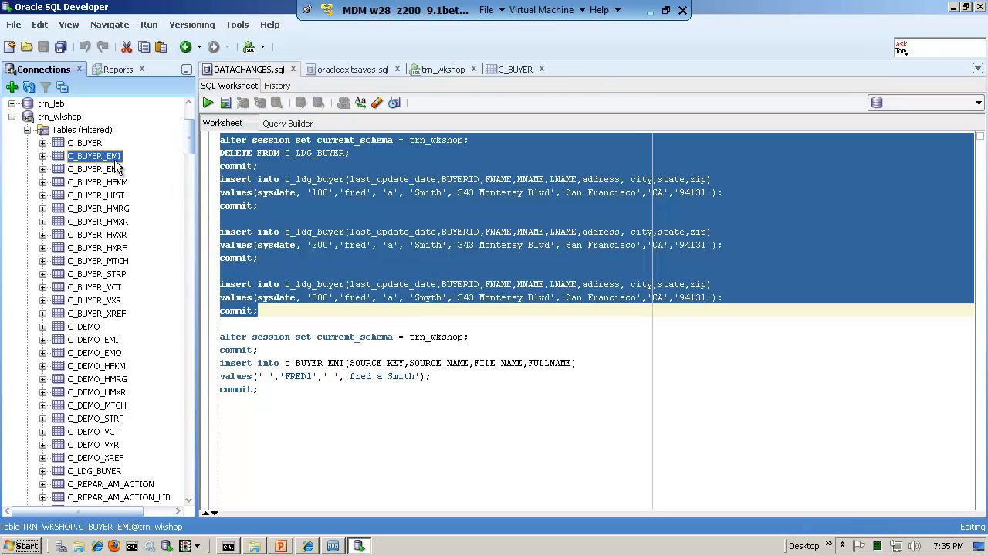
pyautogui.click(280, 138)
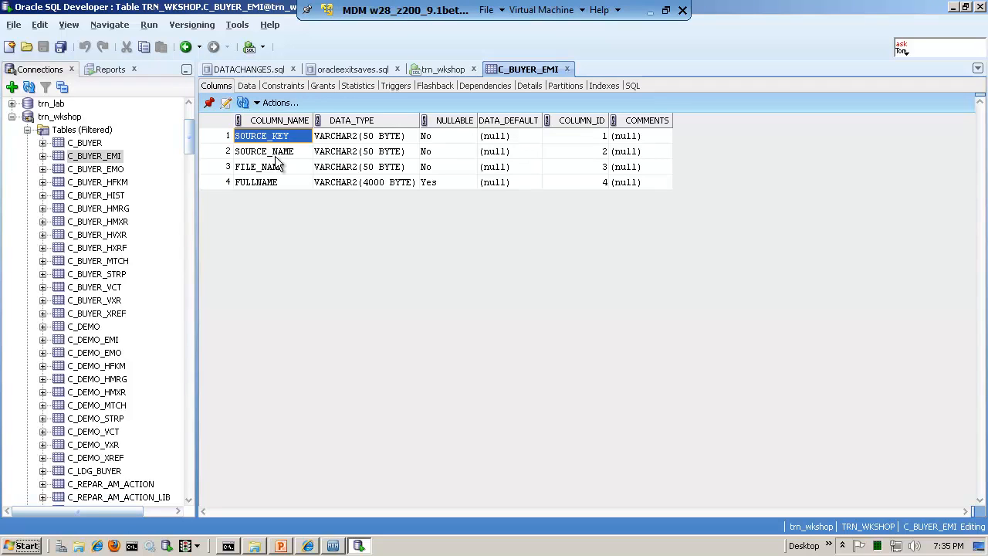
pyautogui.click(274, 168)
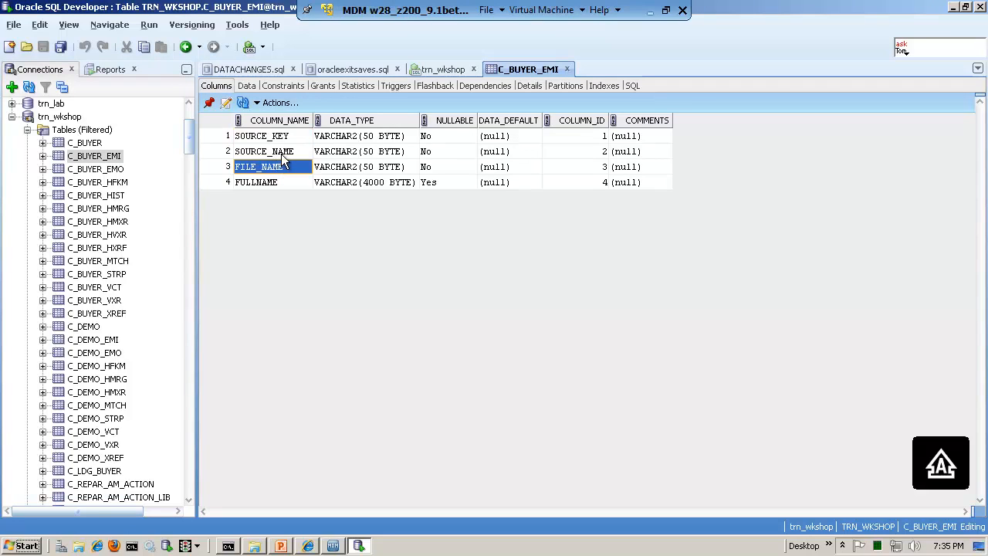
pyautogui.click(283, 156)
pyautogui.click(279, 173)
pyautogui.click(276, 186)
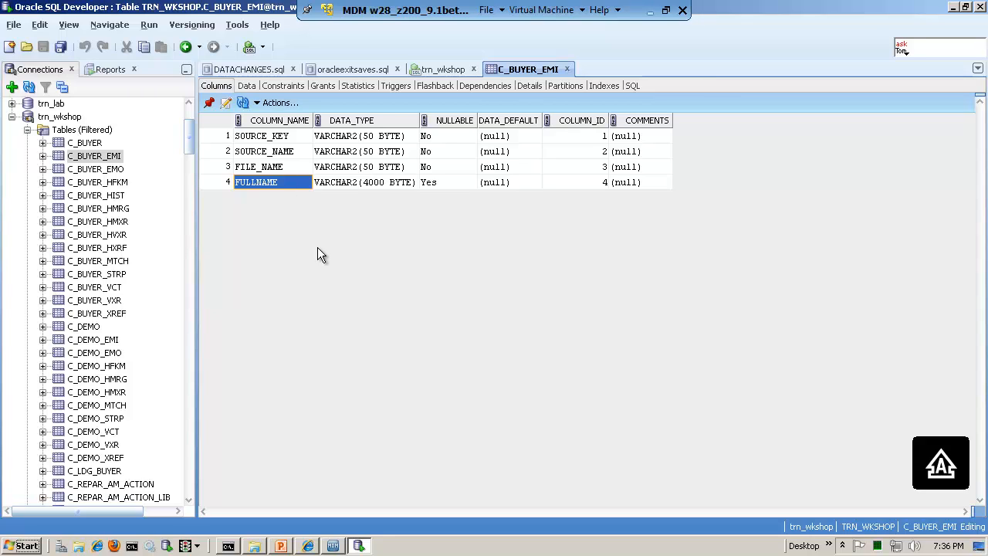
pyautogui.click(247, 87)
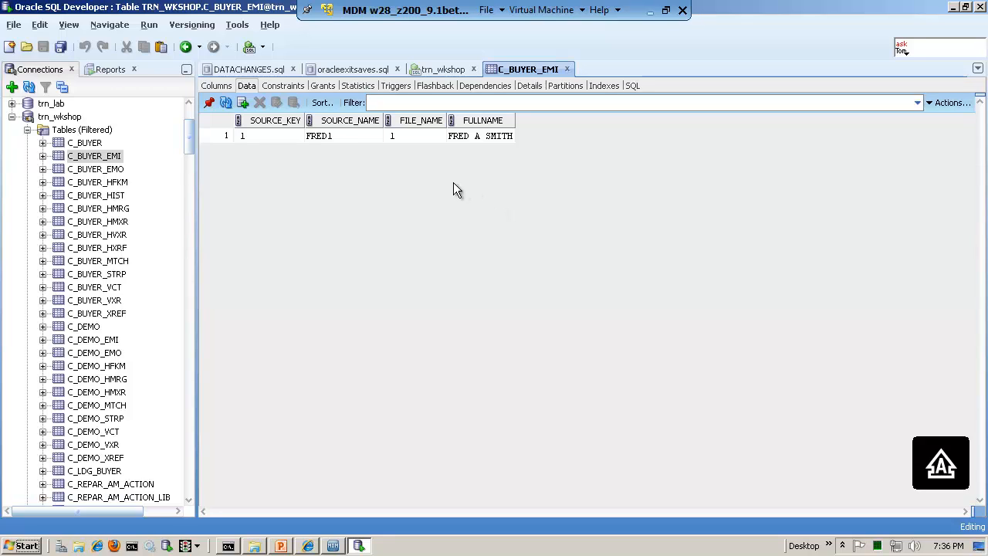
# Switch to the MDM Hub Console and display the August 2 2012 run of the External Match for C_BUYER batch job.
pyautogui.click(333, 546)
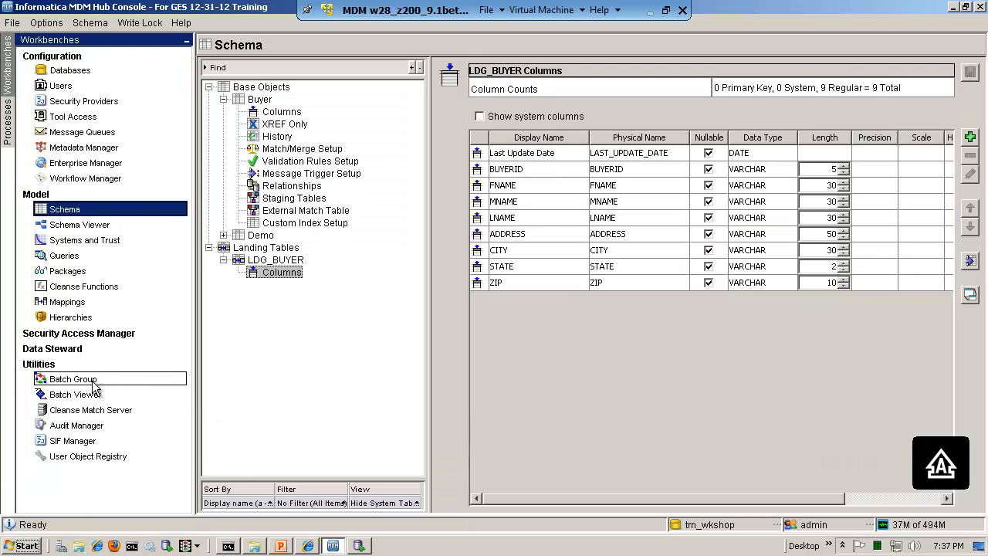
pyautogui.click(83, 395)
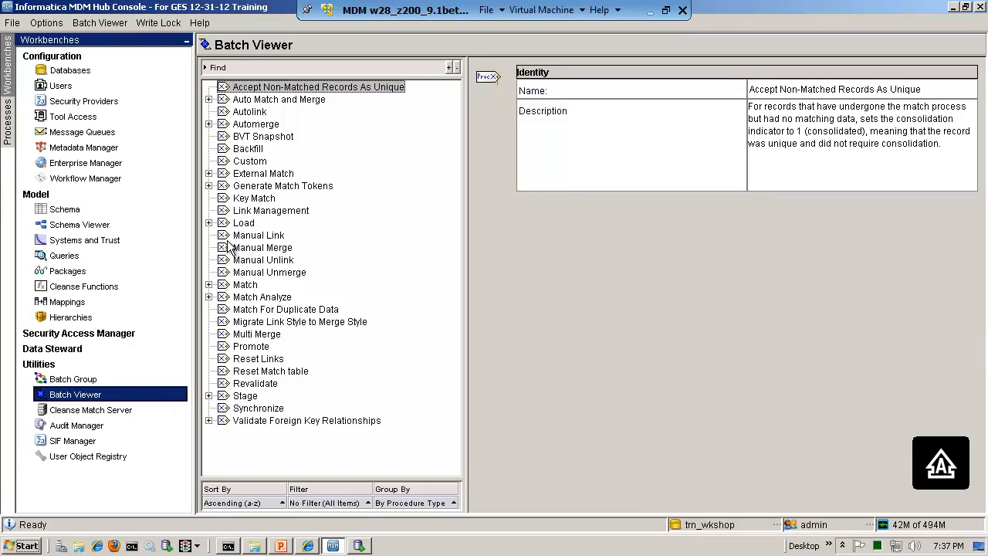
pyautogui.click(208, 173)
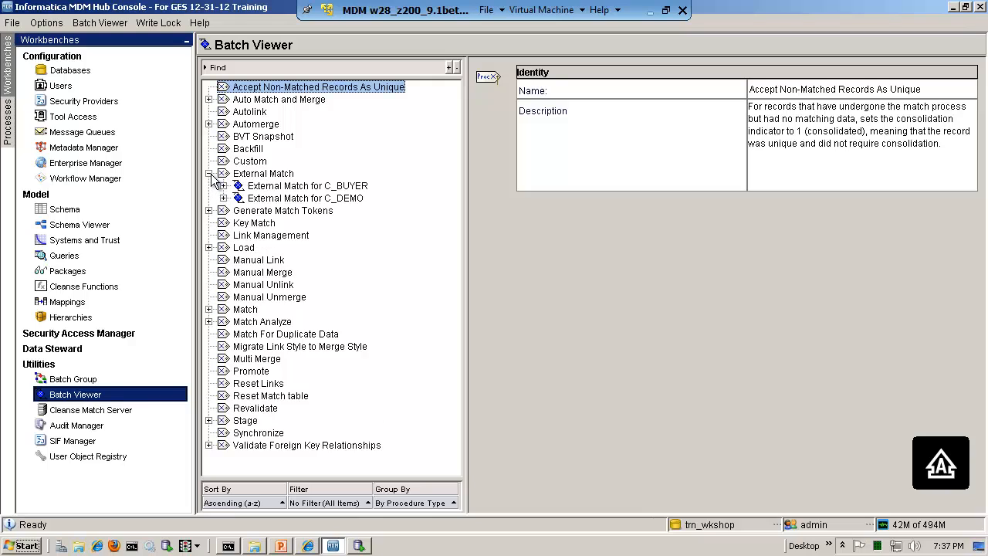
pyautogui.click(293, 188)
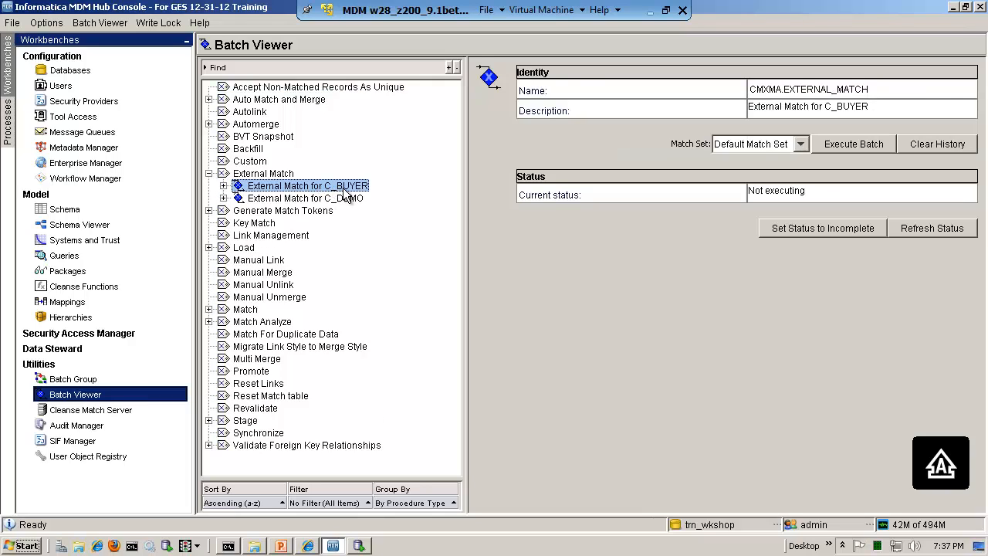
pyautogui.click(356, 199)
pyautogui.click(354, 190)
pyautogui.click(224, 188)
pyautogui.click(311, 199)
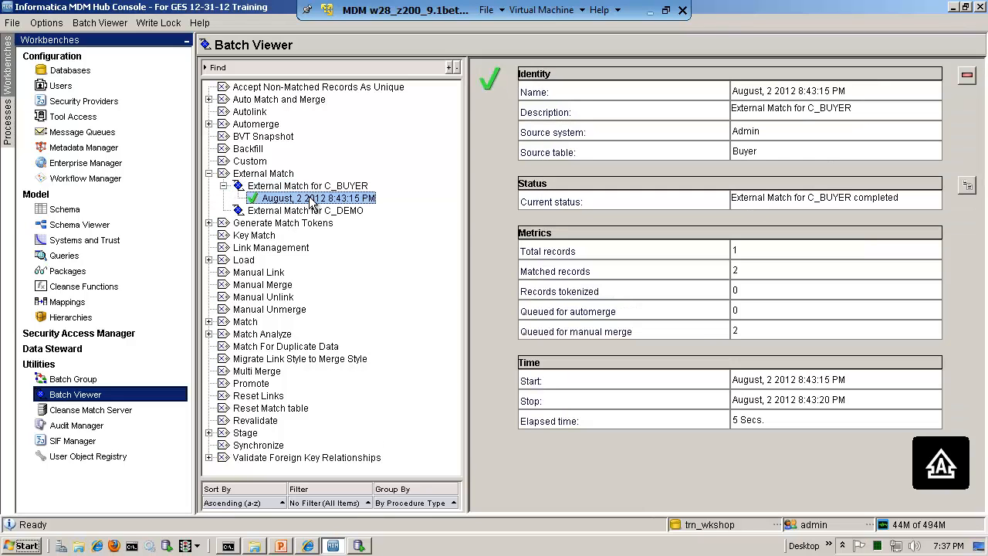
# Examine the external match run's total records, matched records and queued for manual merge metrics.
pyautogui.doubleClick(735, 250)
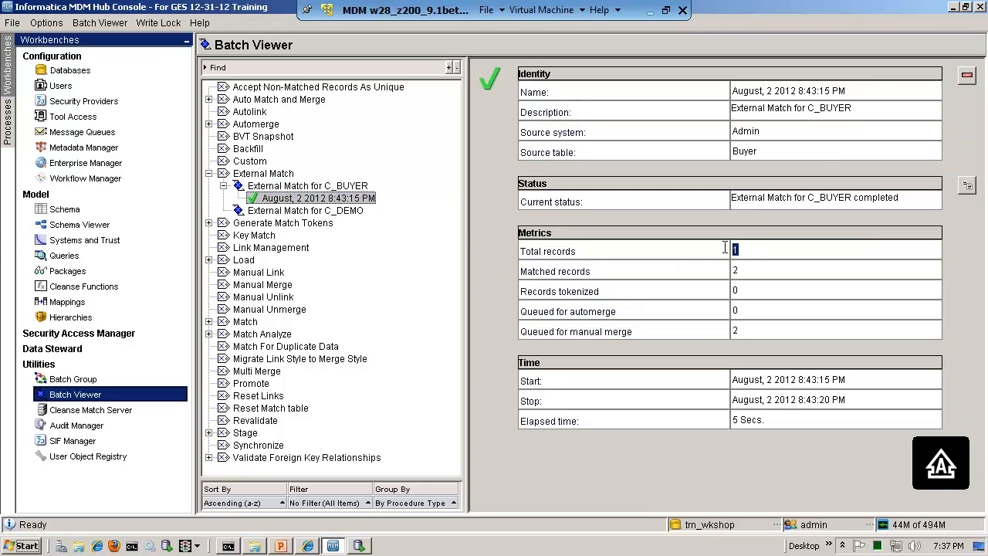
pyautogui.doubleClick(729, 270)
pyautogui.click(749, 332)
pyautogui.doubleClick(730, 333)
# Switch to Oracle SQL Developer and review the data rows of C_BUYER and the external match output table C_BUYER_EMO.
pyautogui.click(359, 546)
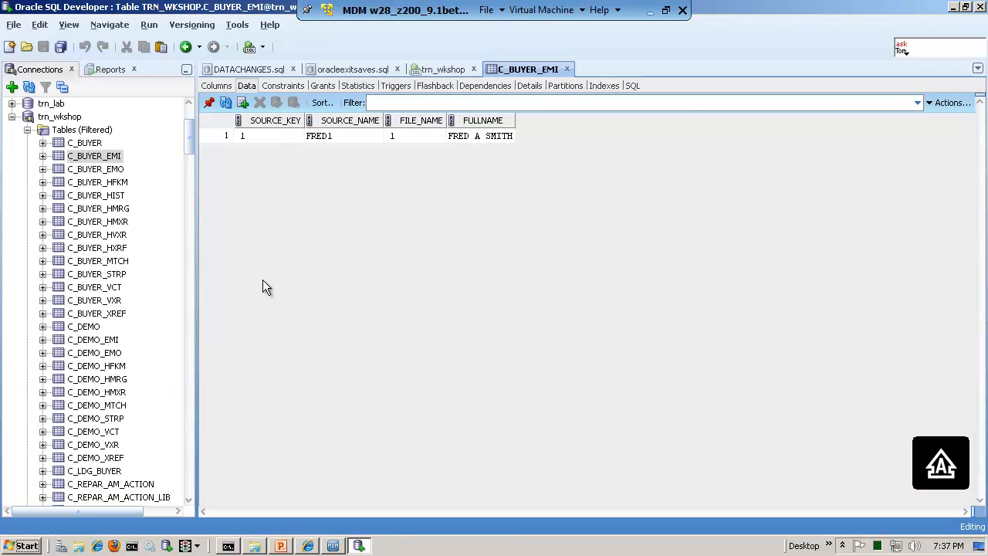
pyautogui.click(86, 145)
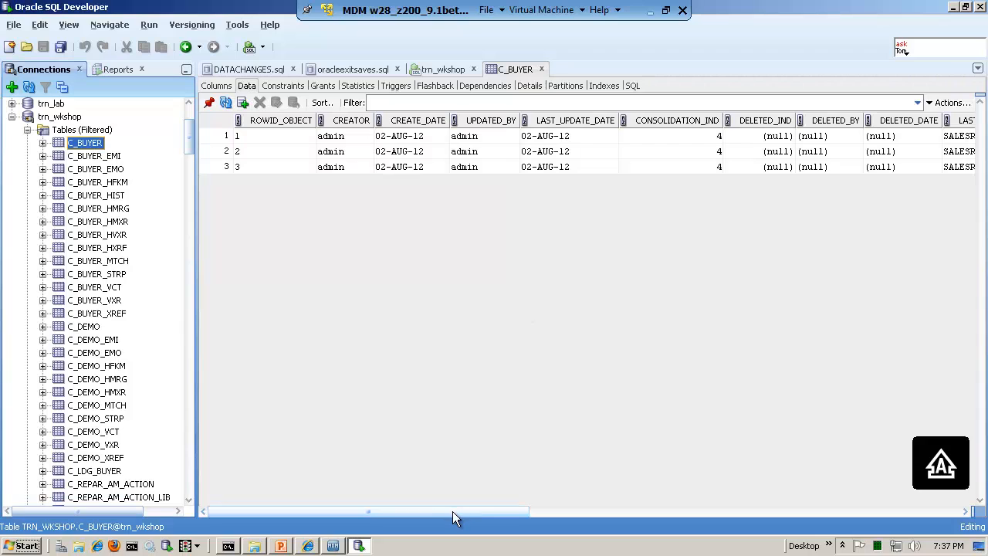
pyautogui.moveTo(453, 511); pyautogui.dragTo(801, 532)
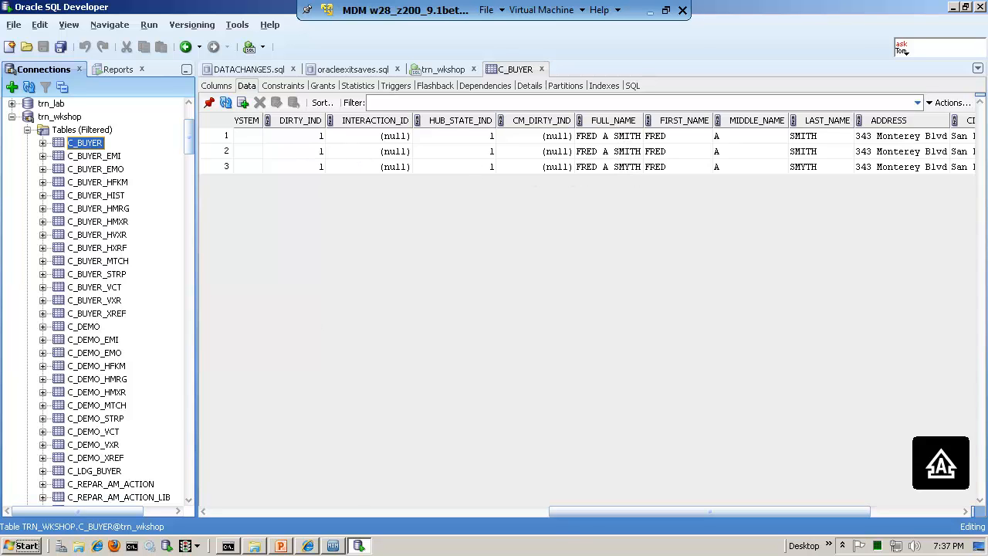
pyautogui.moveTo(584, 511); pyautogui.dragTo(284, 512)
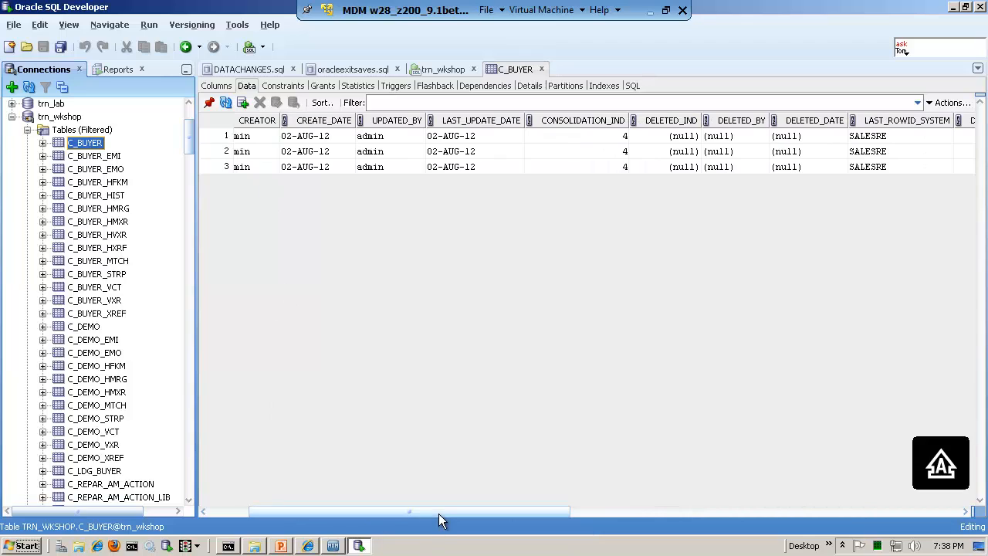
pyautogui.moveTo(440, 512); pyautogui.dragTo(313, 504)
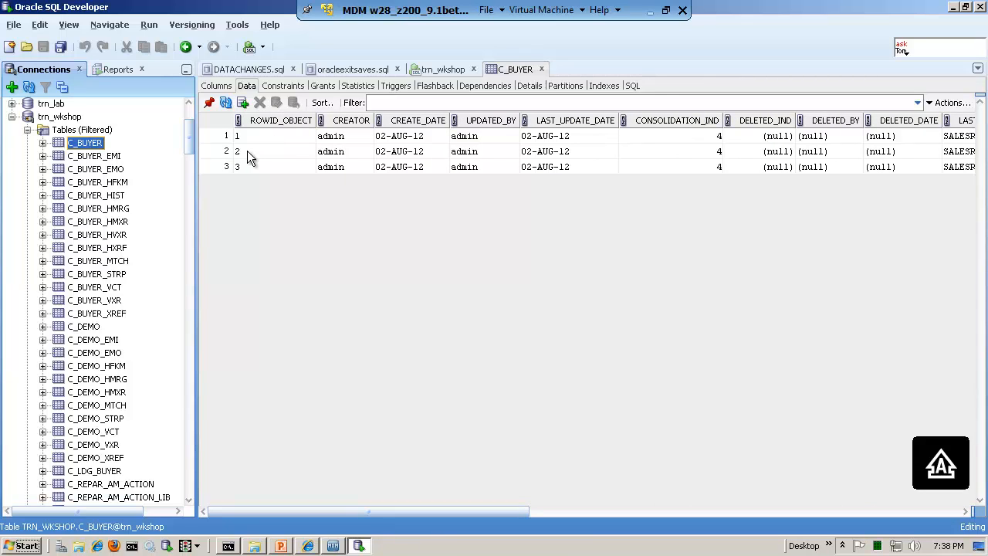
pyautogui.click(117, 171)
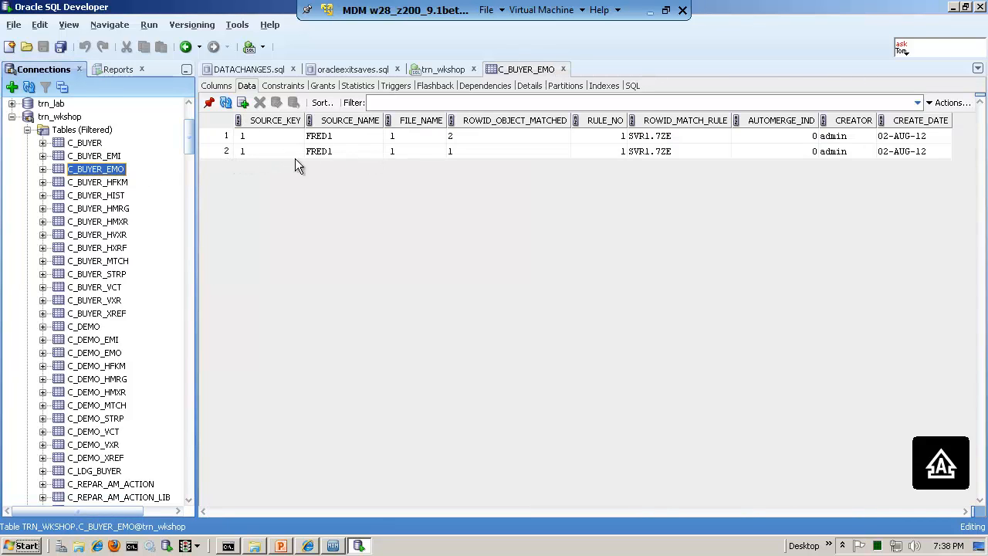
# Examine the C_BUYER_EMO rows across the matched row ID, match rule, automerge indicator, creator, creation date and source key columns.
pyautogui.click(471, 139)
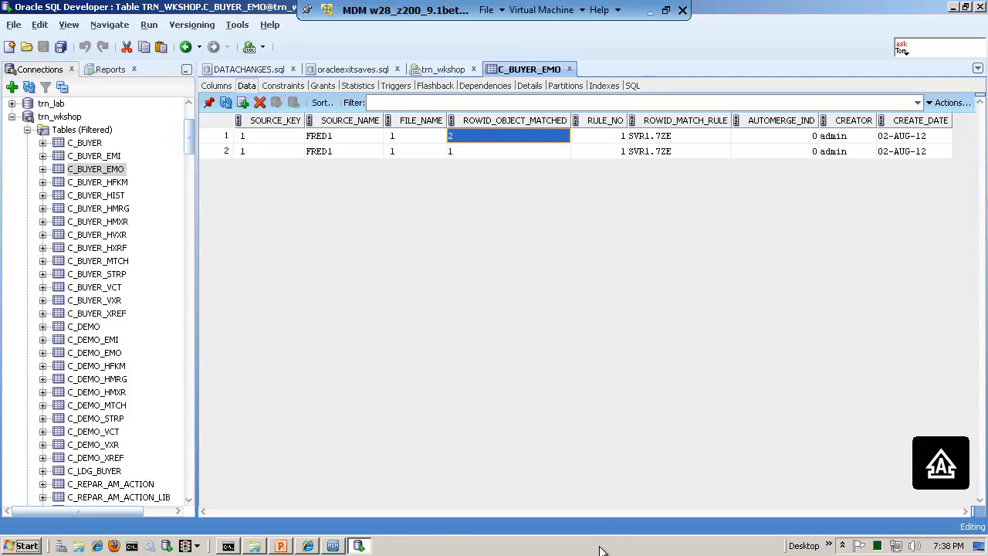
pyautogui.click(467, 151)
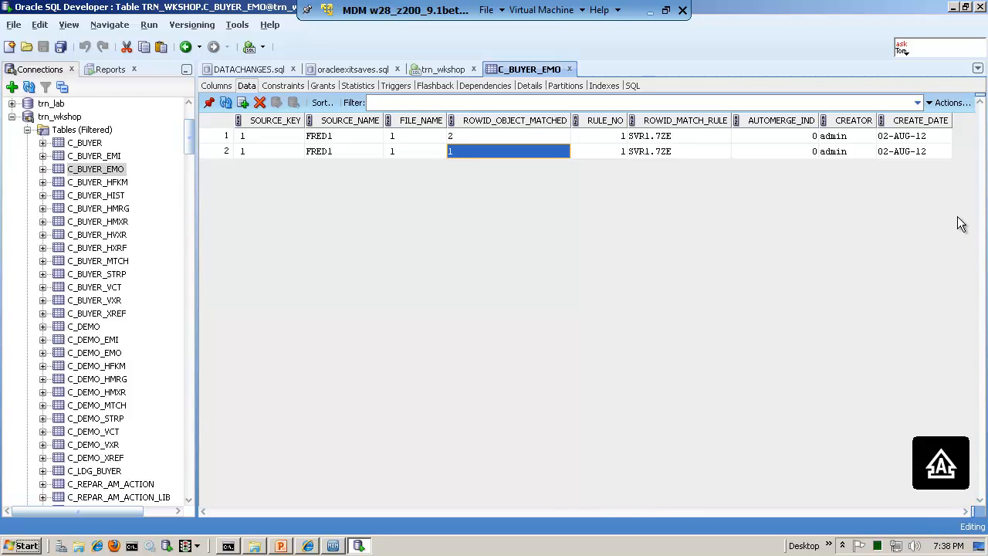
pyautogui.press('Tab')
pyautogui.press('Tab')
pyautogui.press('Tab')
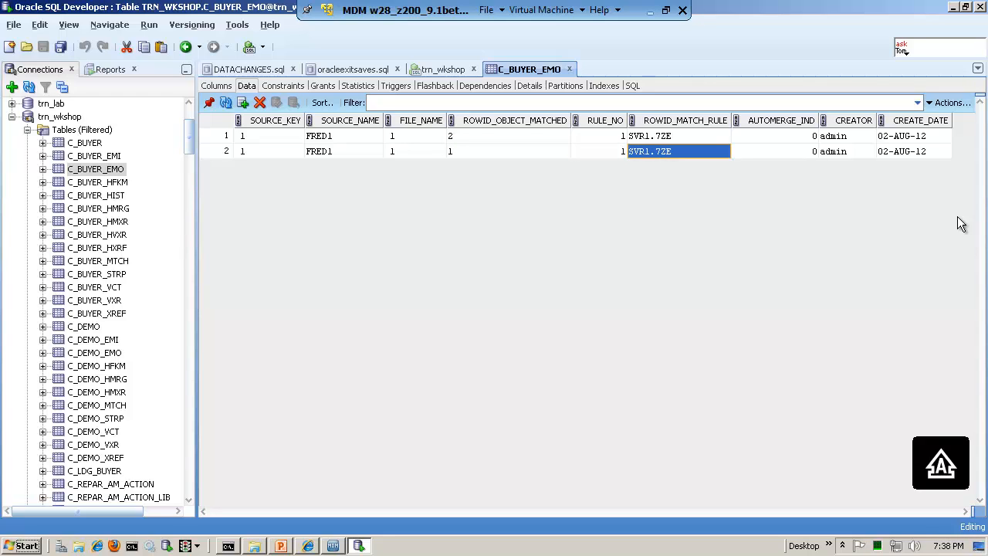
pyautogui.press('Tab')
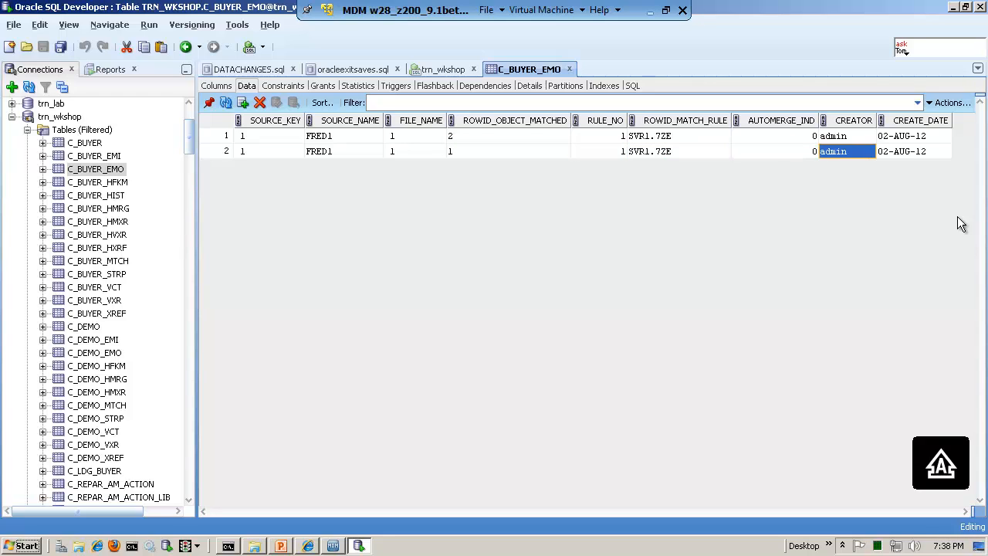
pyautogui.press('Tab')
pyautogui.hotkey('shift', 'Tab')
pyautogui.hotkey('shift', 'Tab')
pyautogui.hotkey('shift', 'Tab')
pyautogui.hotkey('shift', 'Tab')
pyautogui.hotkey('shift', 'Tab')
pyautogui.hotkey('shift', 'Tab')
pyautogui.hotkey('shift', 'Tab')
pyautogui.hotkey('shift', 'Tab')
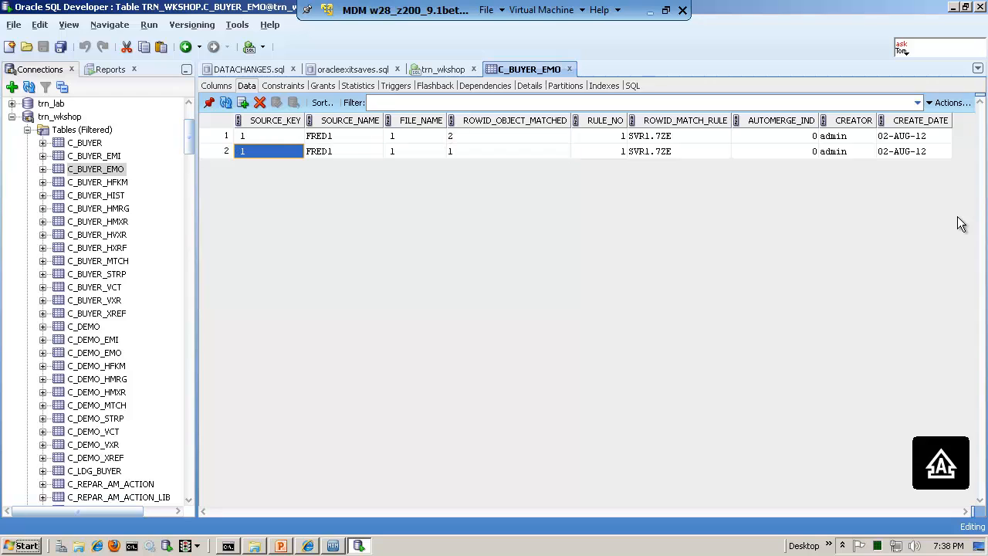
# Compare the C_BUYER base object rows with the matched row IDs in C_BUYER_EMO.
pyautogui.click(67, 144)
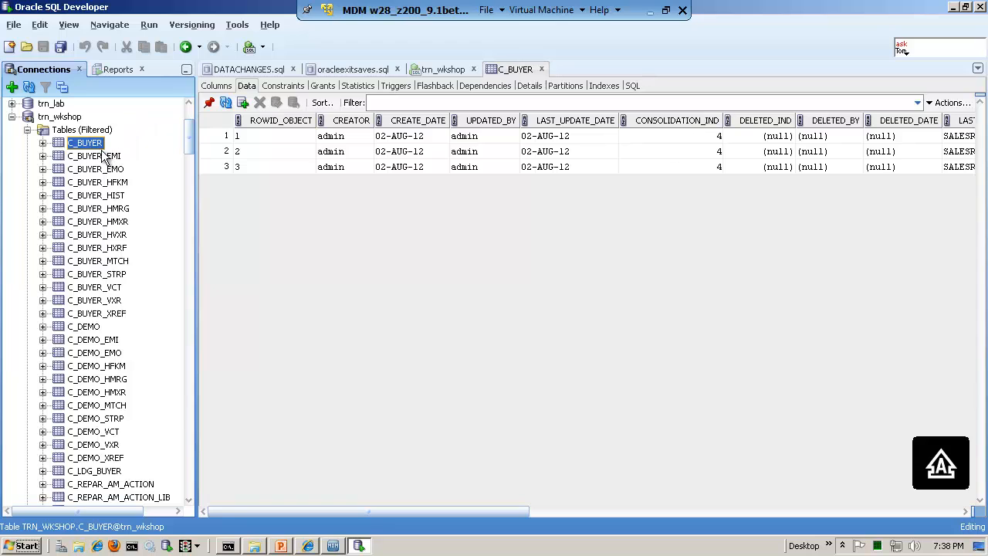
pyautogui.click(101, 169)
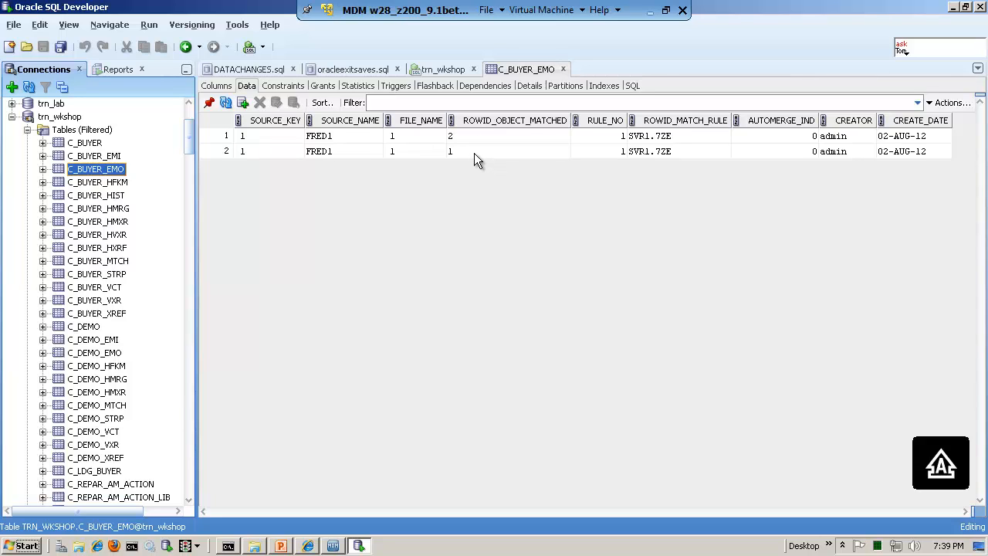
pyautogui.click(34, 129)
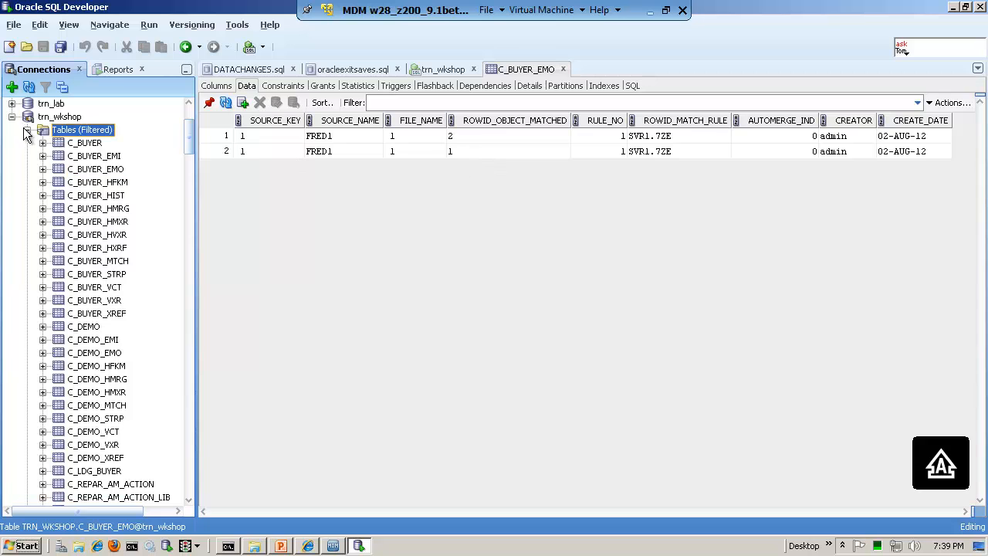
# Switch to the MDM Hub Console and display the match rule sets in the Buyer base object's match/merge setup.
pyautogui.click(953, 7)
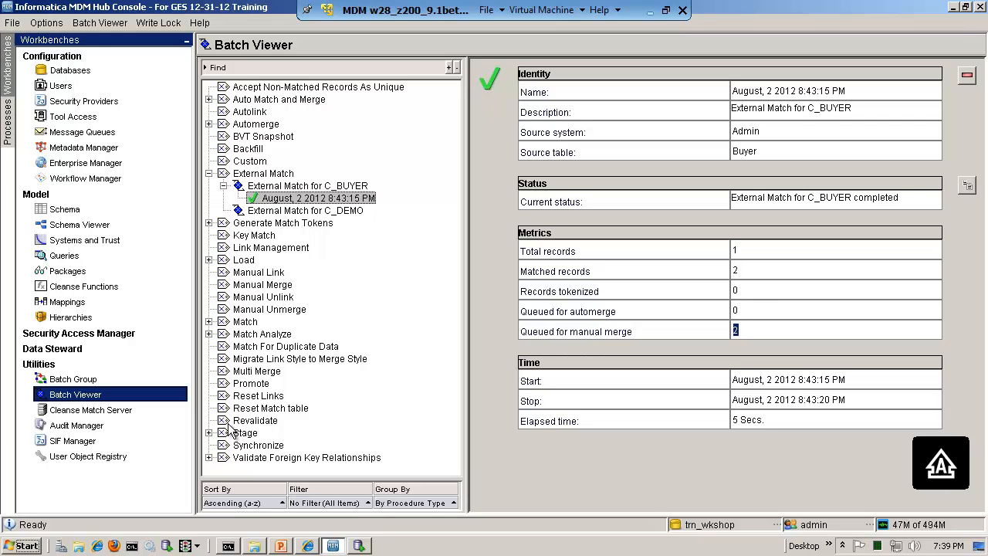
pyautogui.click(101, 212)
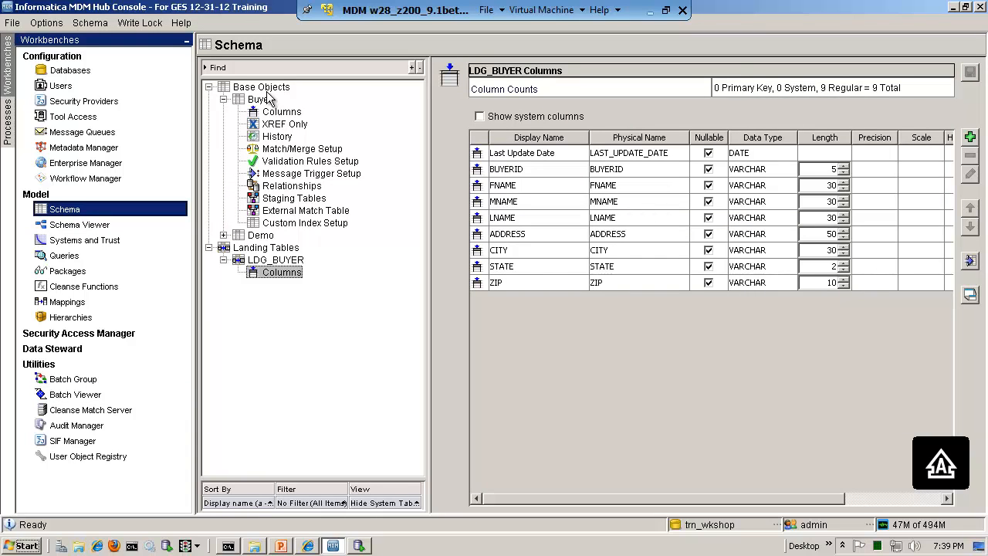
pyautogui.click(313, 149)
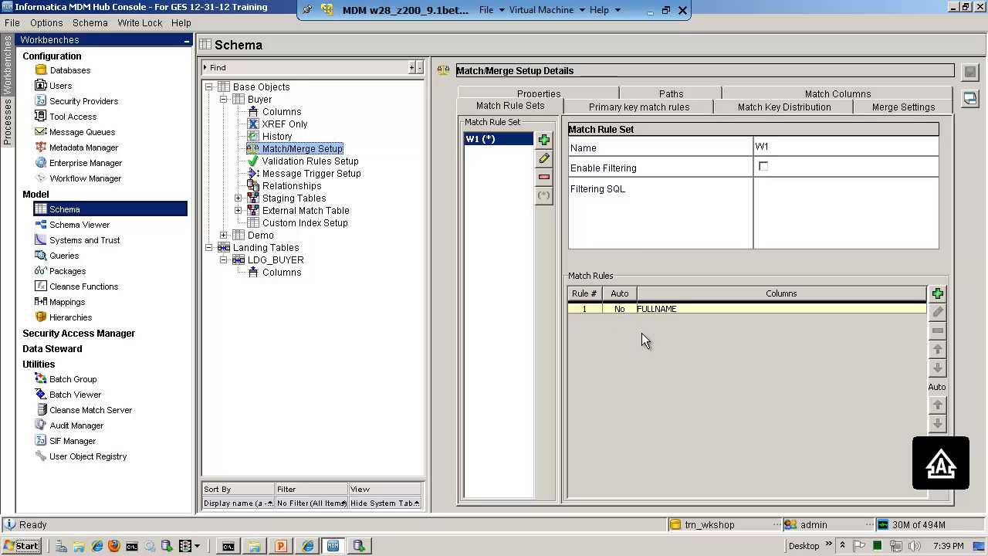
# Delete the August 2 2012 run from the External Match for C_BUYER batch job's history.
pyautogui.click(101, 398)
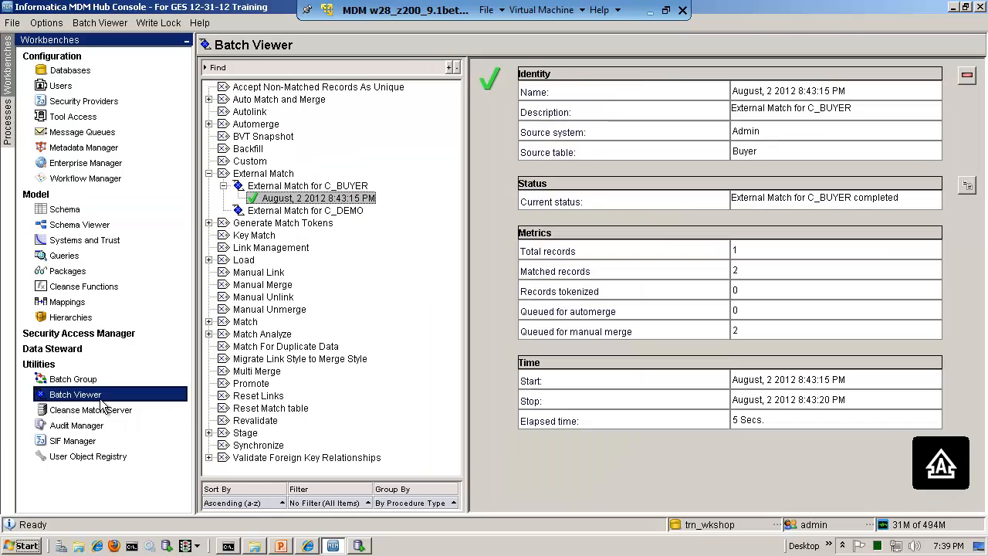
pyautogui.click(969, 78)
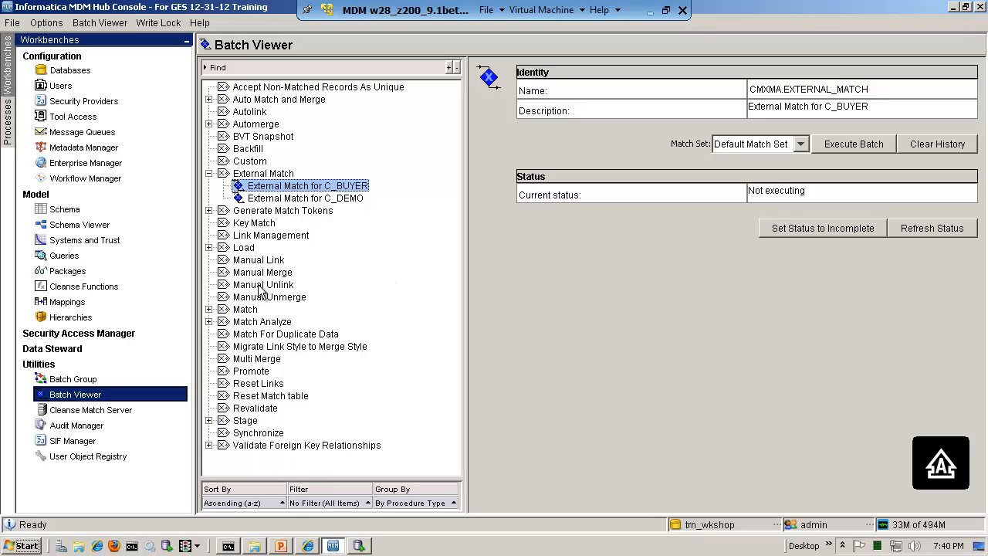
# Execute the Match for Buyer batch job with the default match set.
pyautogui.click(226, 309)
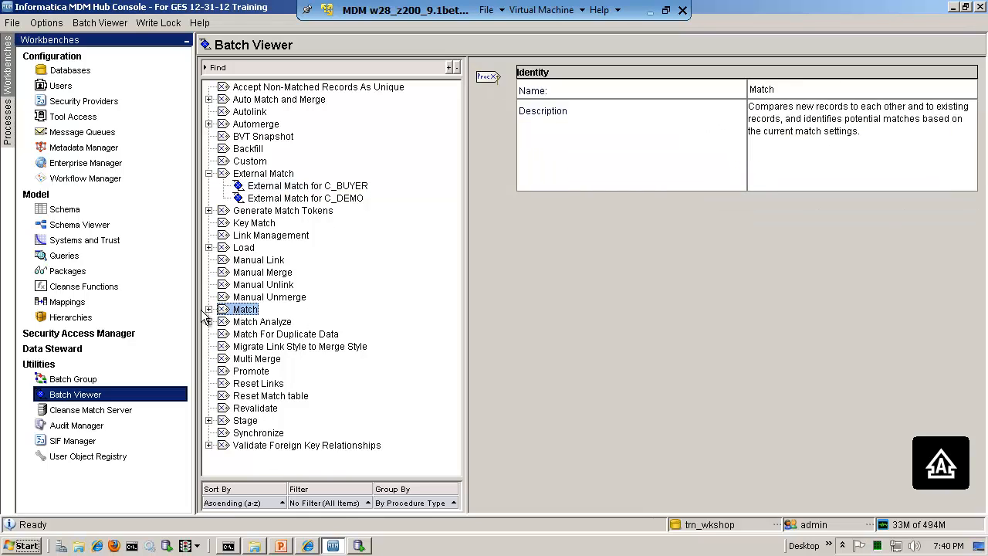
pyautogui.click(208, 310)
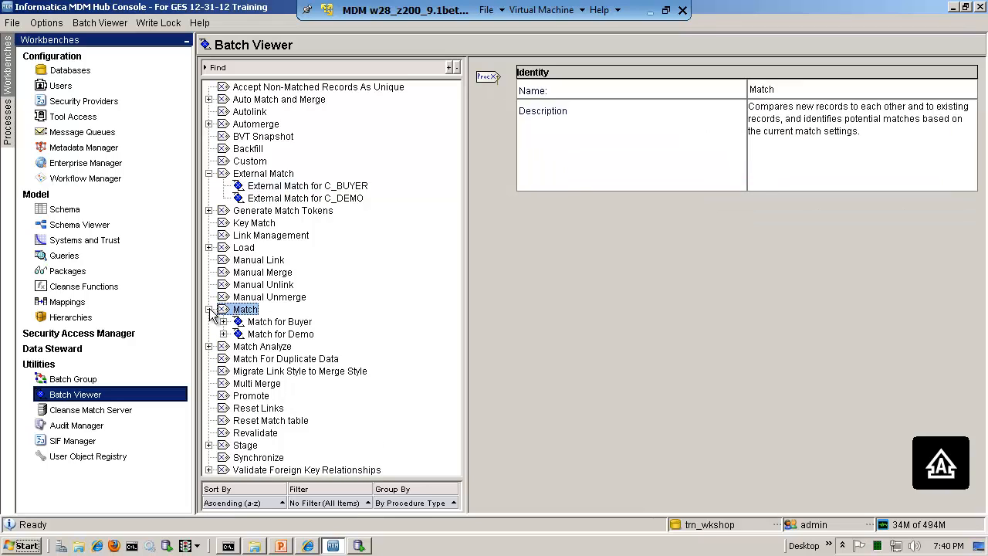
pyautogui.click(223, 321)
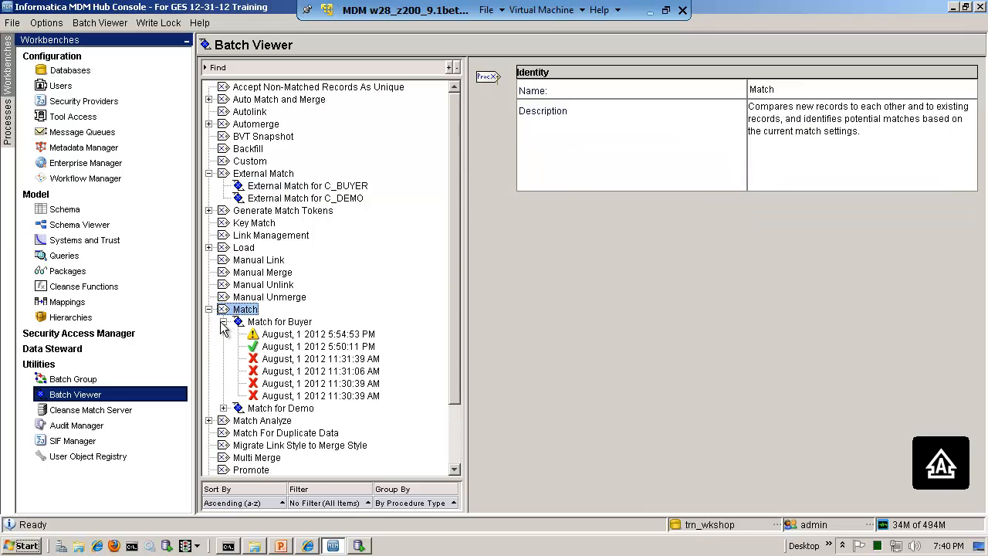
pyautogui.click(270, 325)
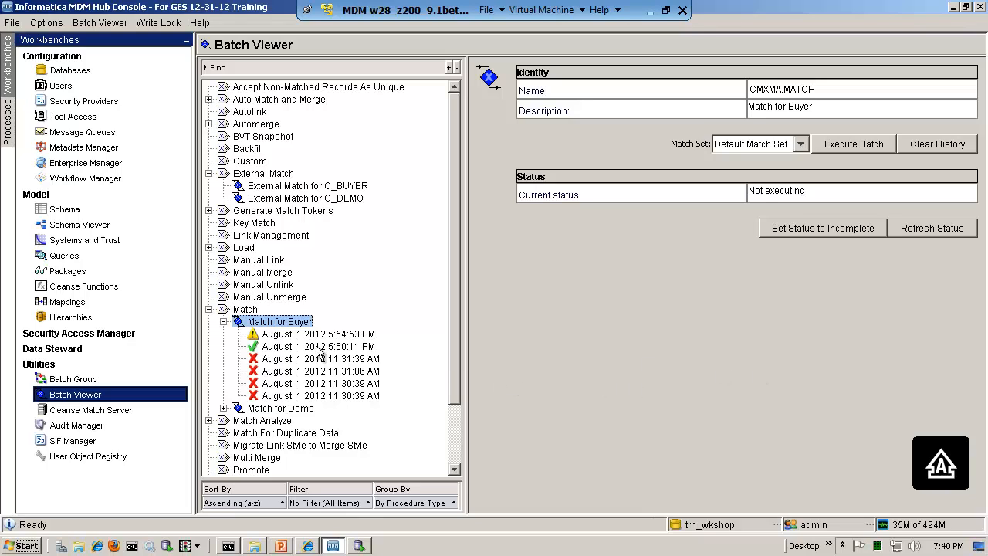
pyautogui.click(850, 149)
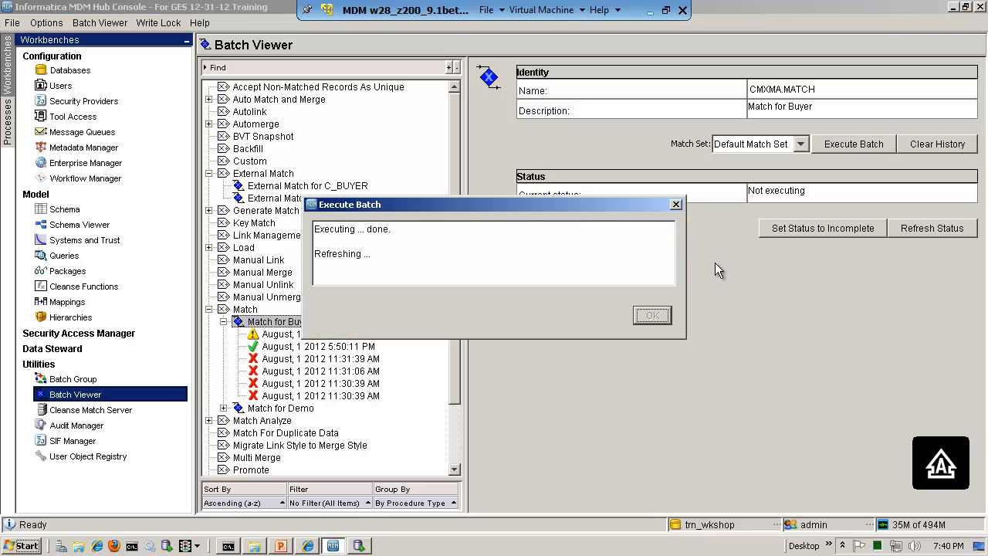
# Refresh the Match for Buyer job's status, execute the batch again and minimize the Hub Console.
pyautogui.click(920, 231)
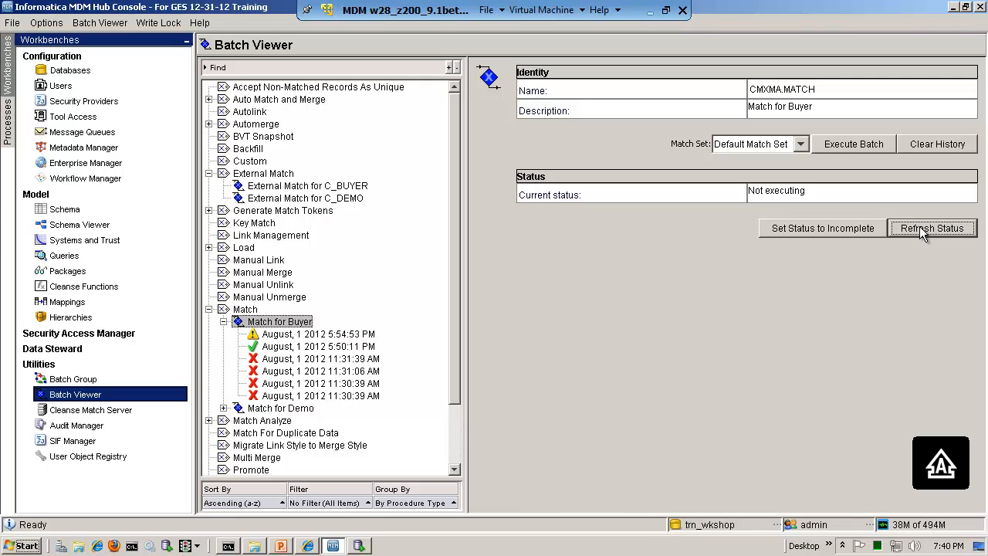
pyautogui.click(919, 229)
pyautogui.click(883, 145)
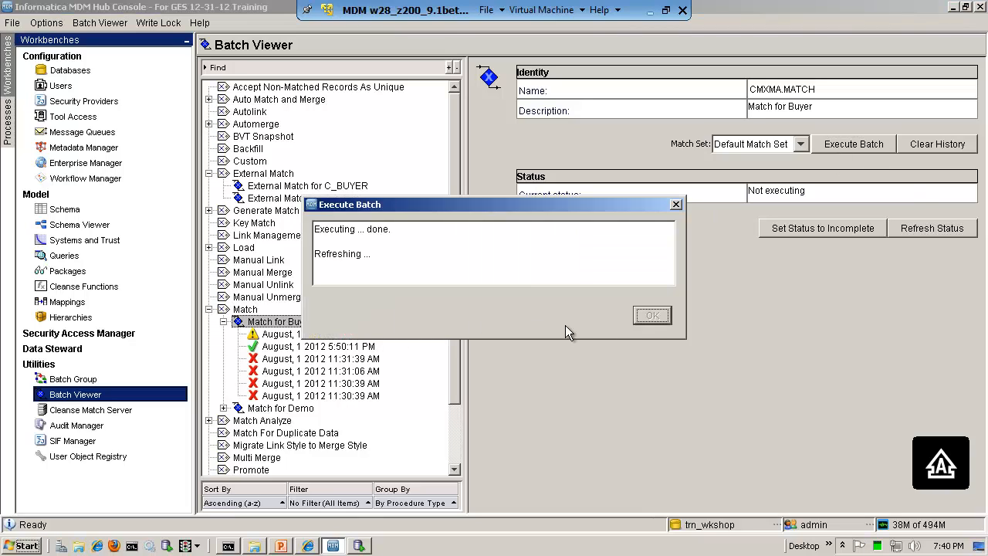
pyautogui.click(650, 318)
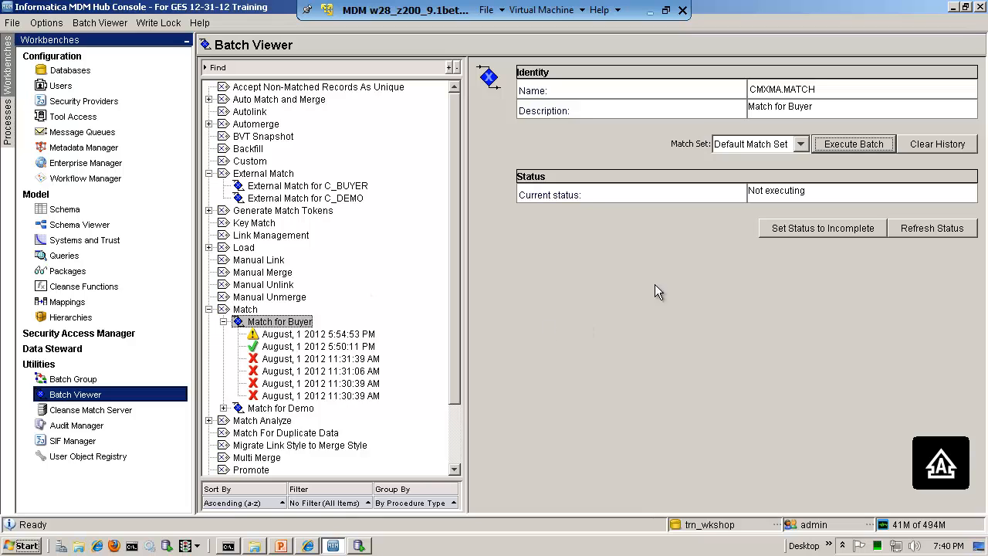
pyautogui.click(954, 7)
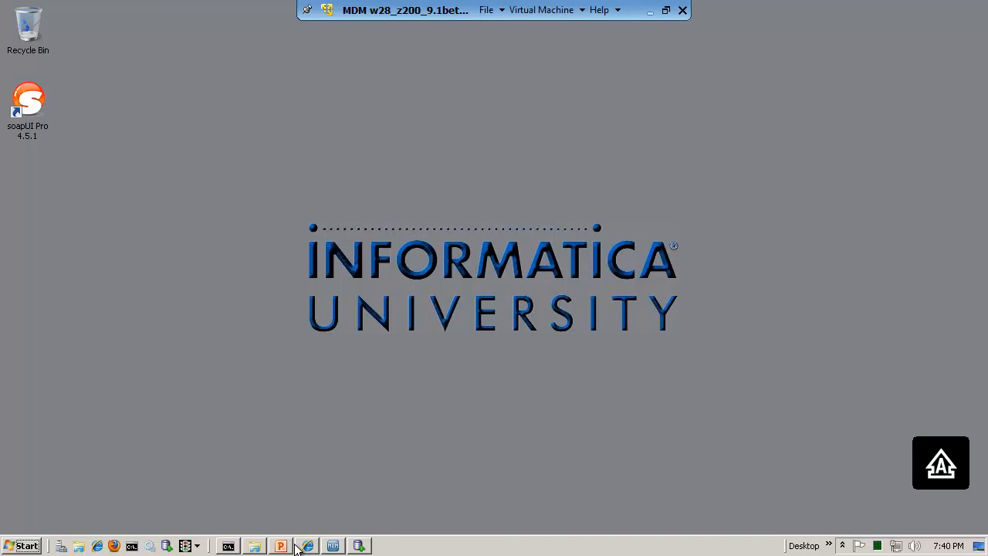